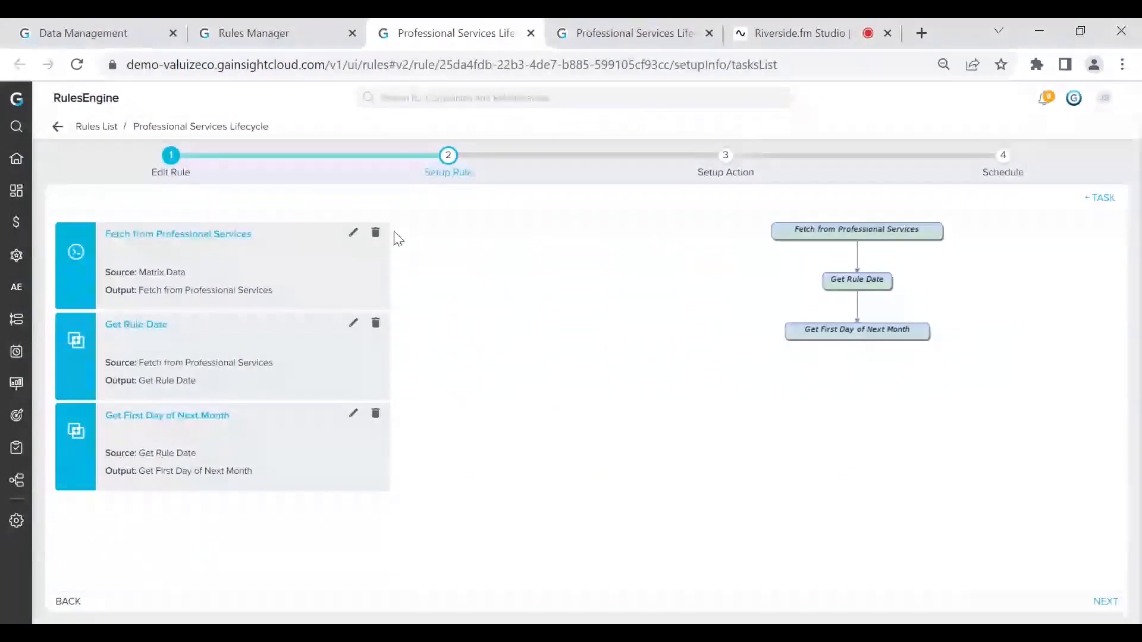
Open the rule's action setup and expand the Onboarding Call To Action under Fetch from Professional Services.
click(621, 33)
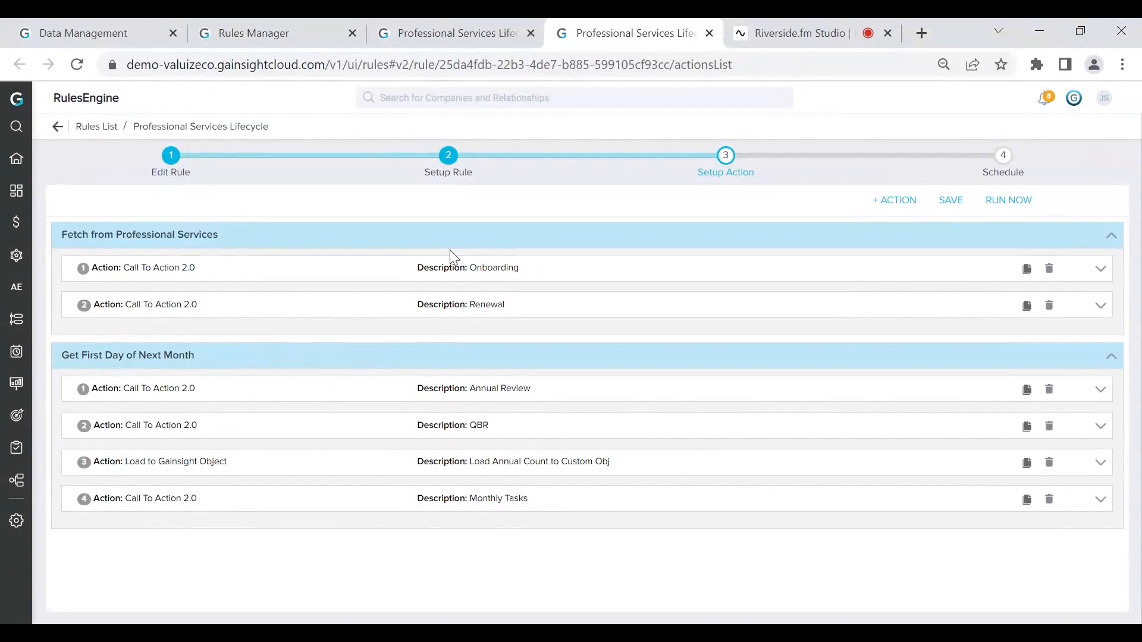
click(412, 272)
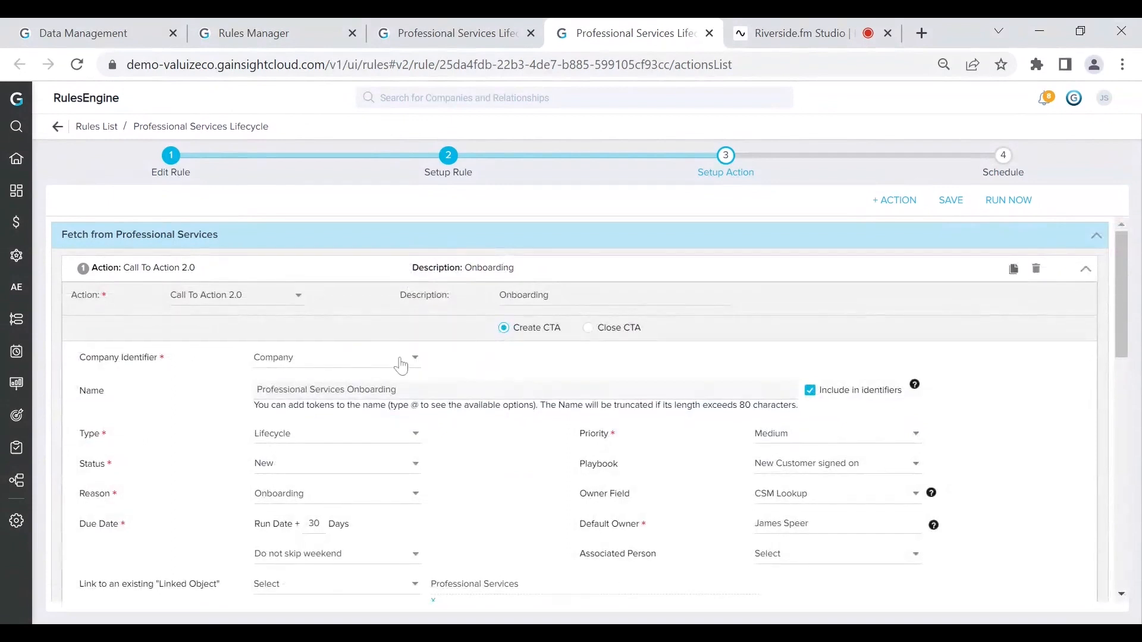
scroll(513, 362, down, 2)
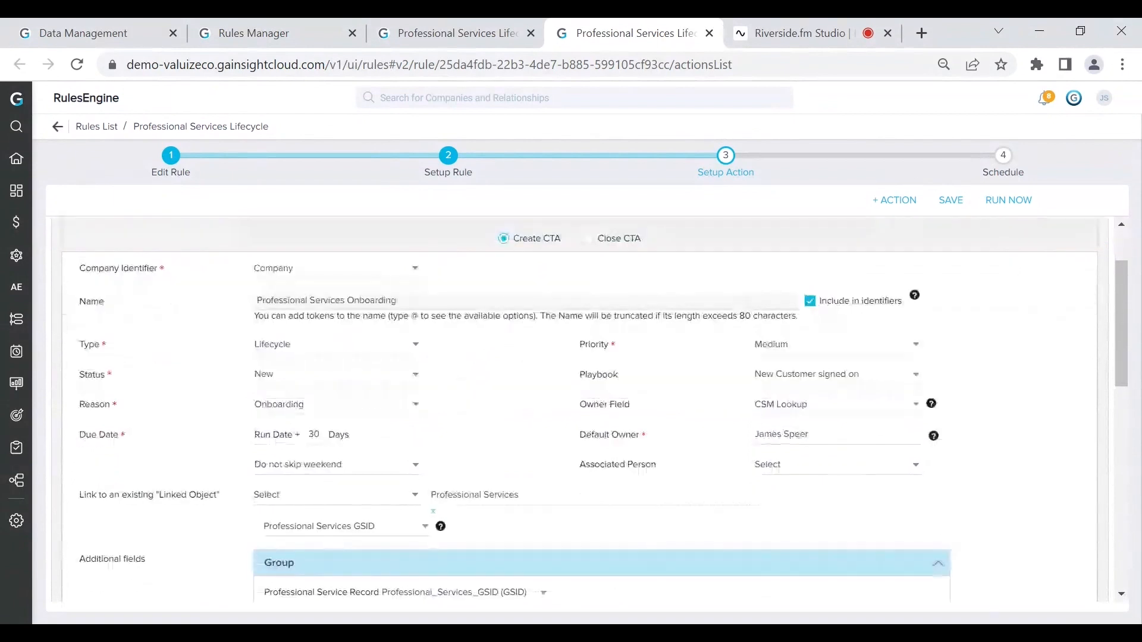
List the tokens available for the Onboarding CTA's name by entering @, and remove the character again.
mouse_move(399, 301)
mouse_down()
mouse_move(255, 300)
mouse_move(400, 301)
mouse_up()
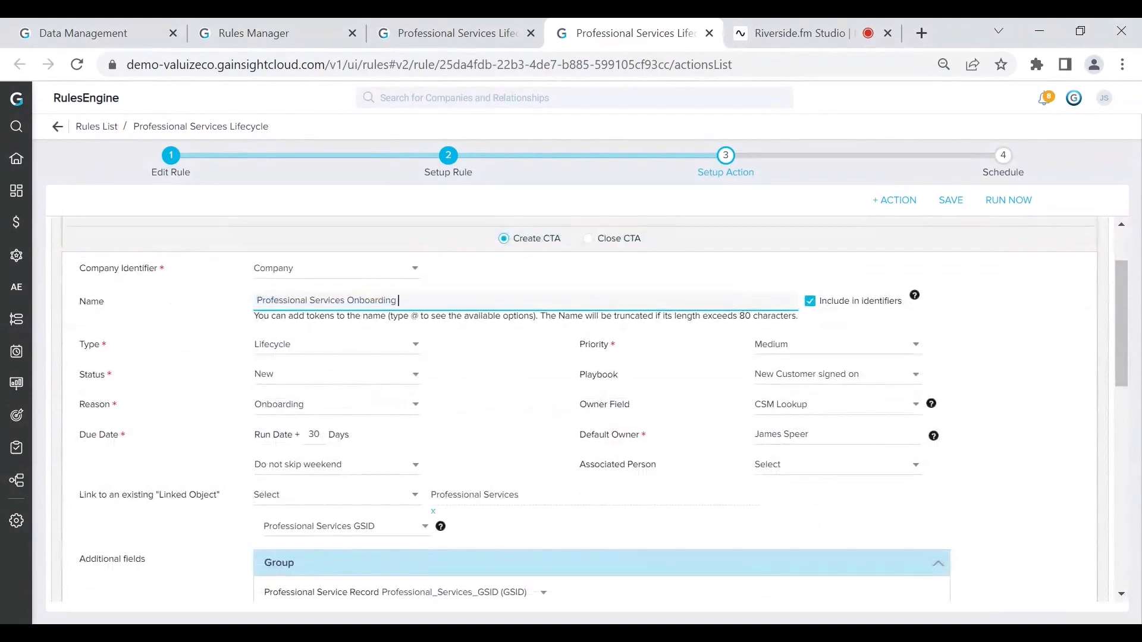
text(@)
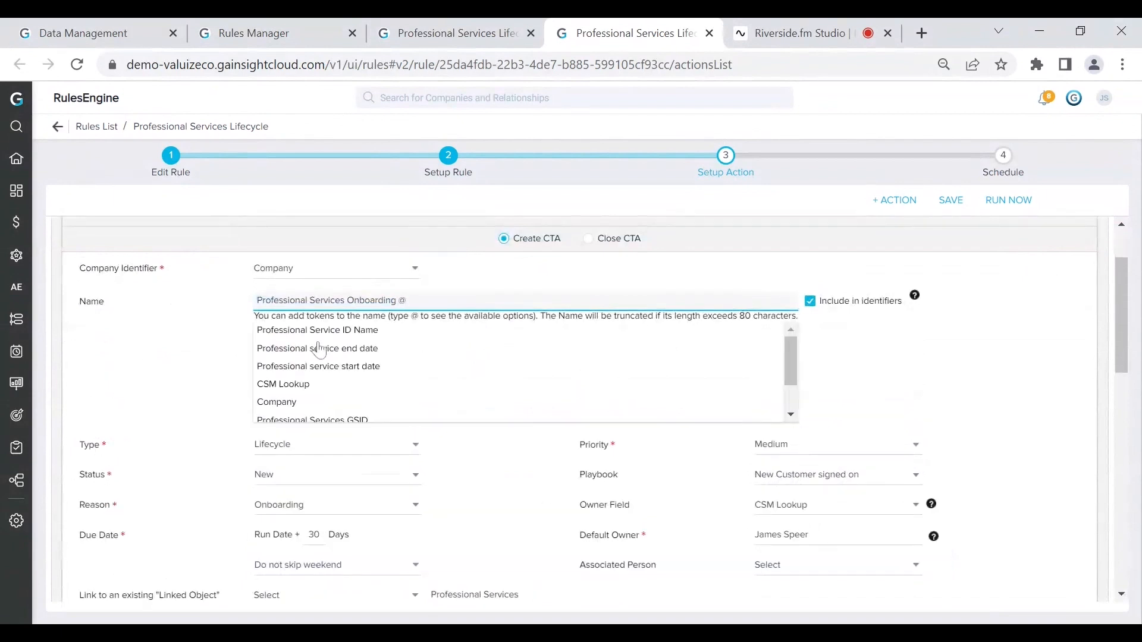
scroll(334, 352, down, 1)
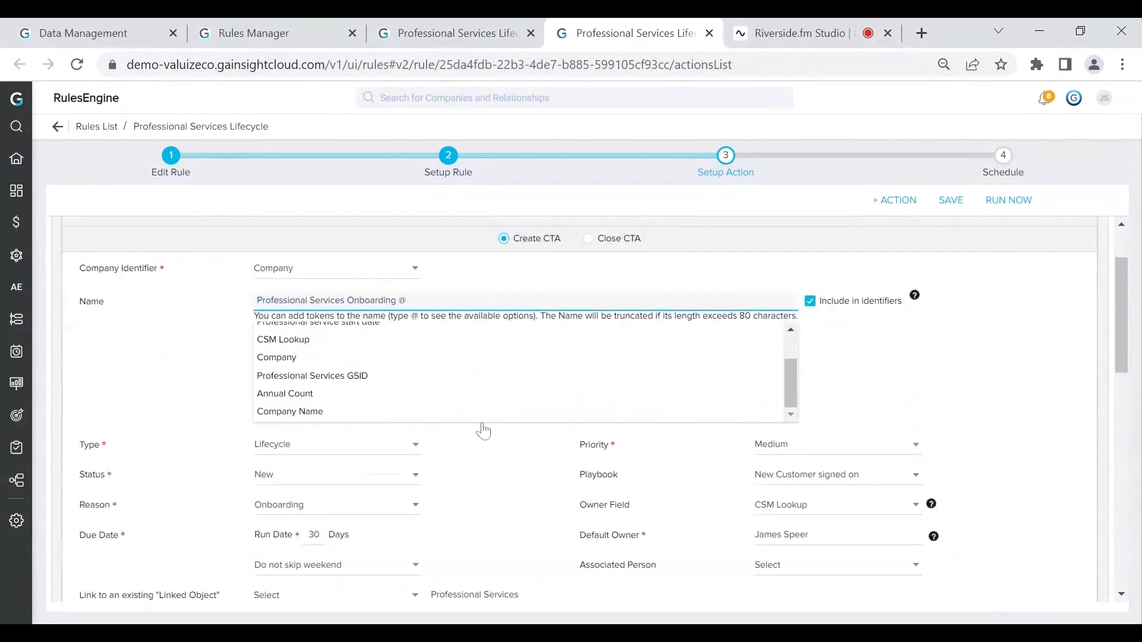
click(475, 452)
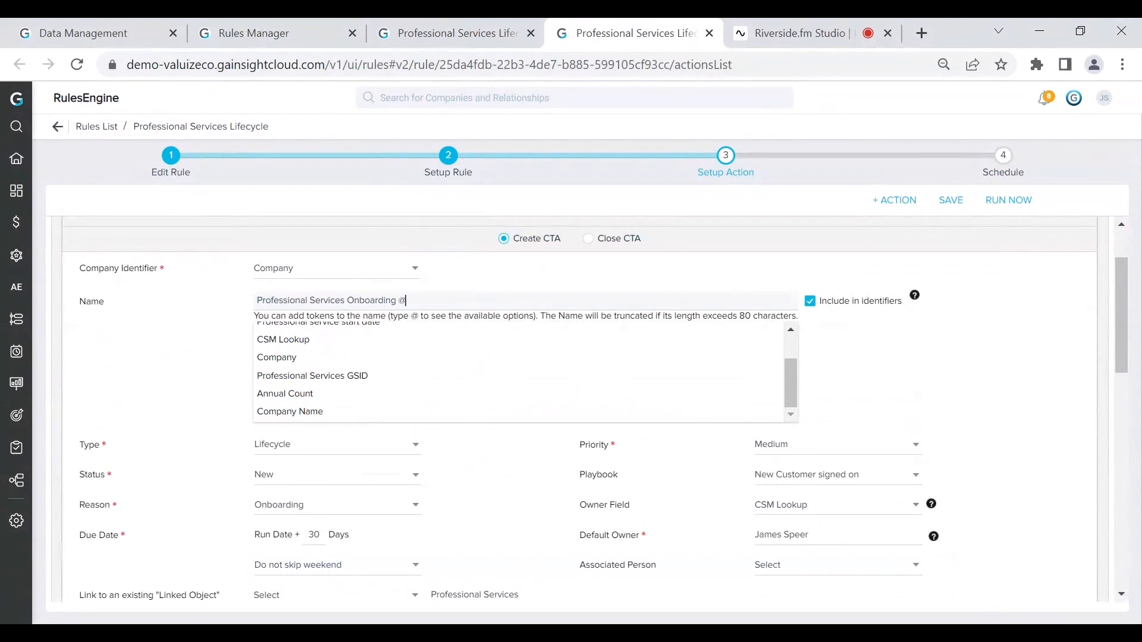
click(407, 300)
key(BackSpace)
key(BackSpace)
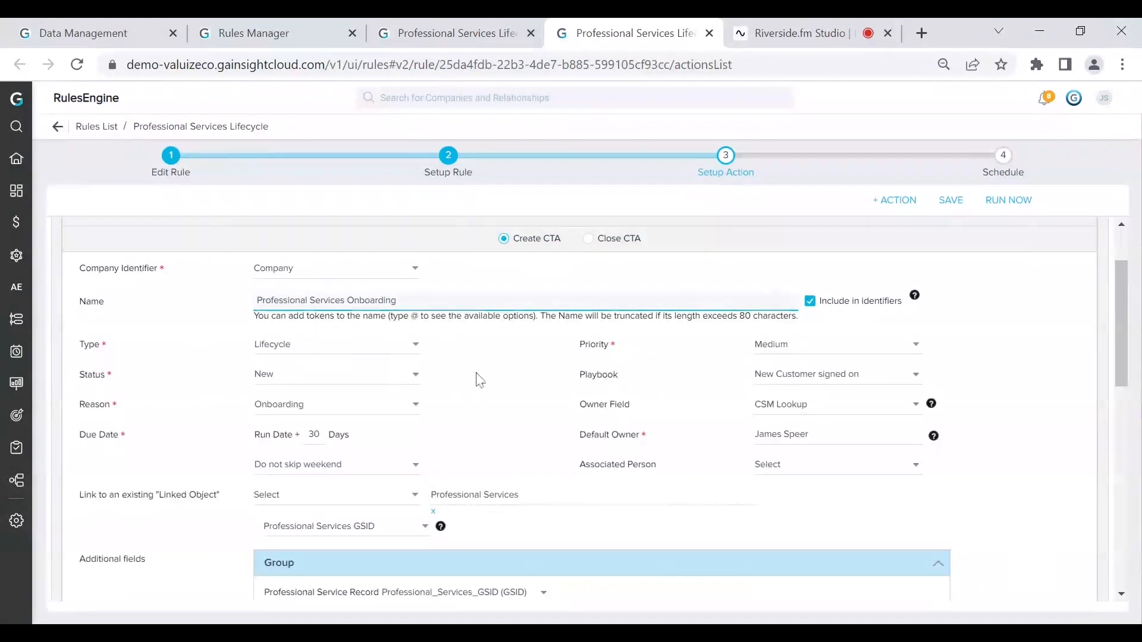
click(476, 373)
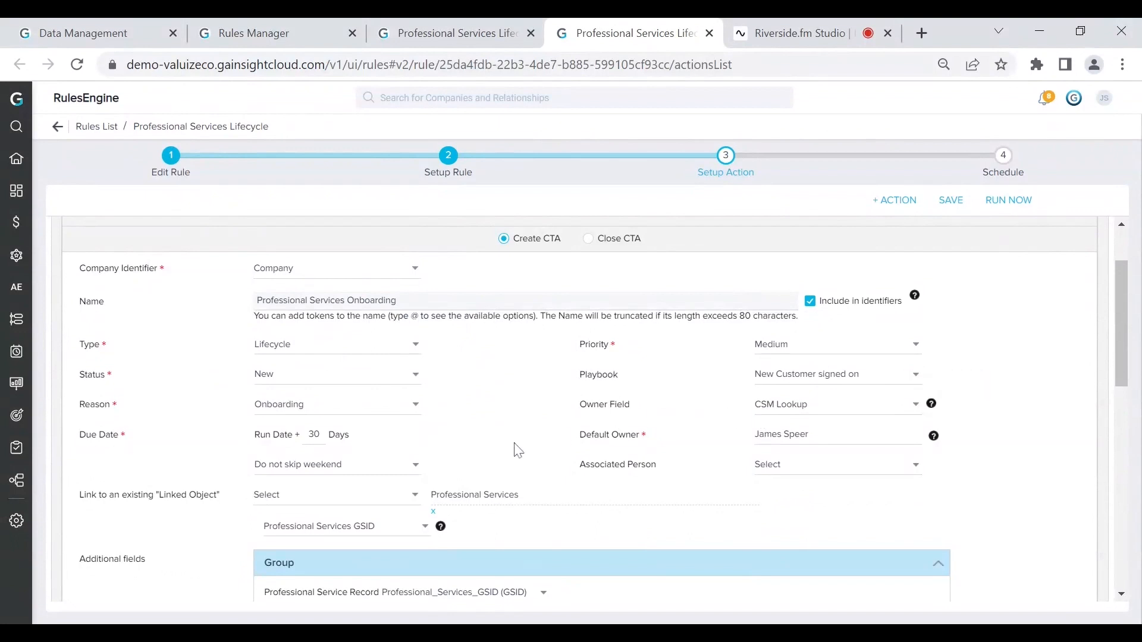
Examine the Onboarding CTA's linked object choices and the options for its Professional Services GSID mapping.
scroll(539, 422, down, 2)
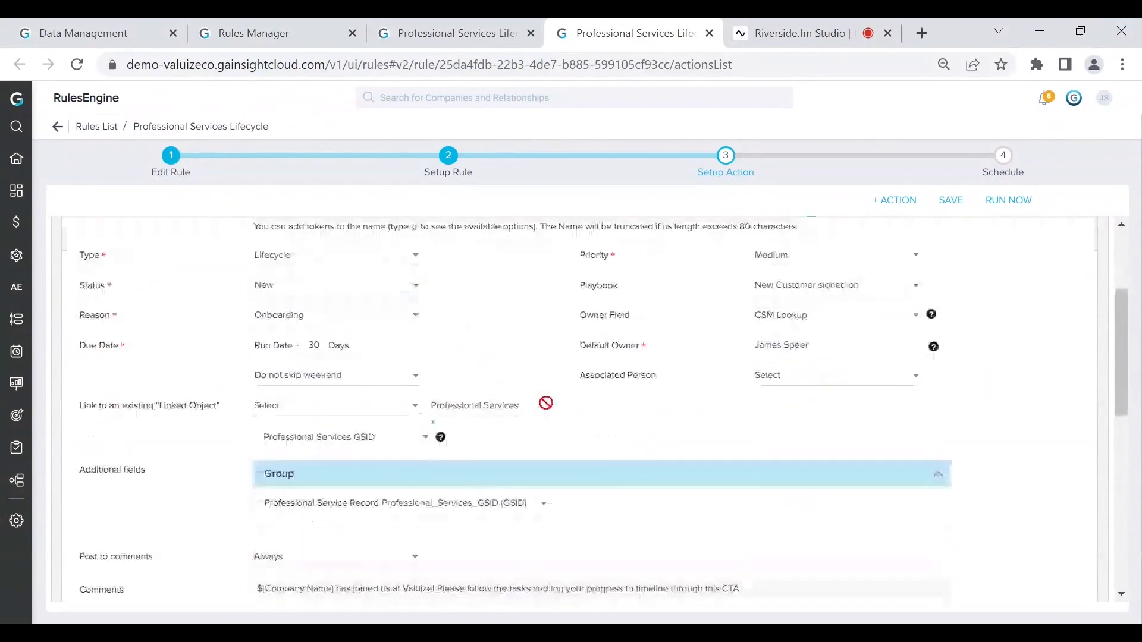
scroll(545, 403, down, 2)
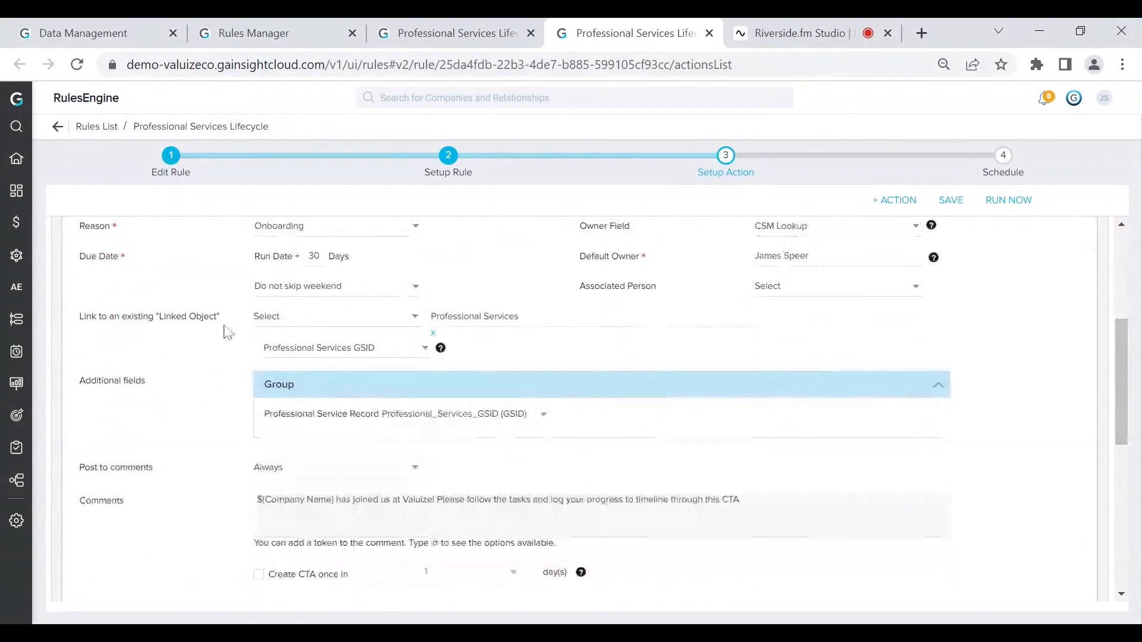
click(355, 325)
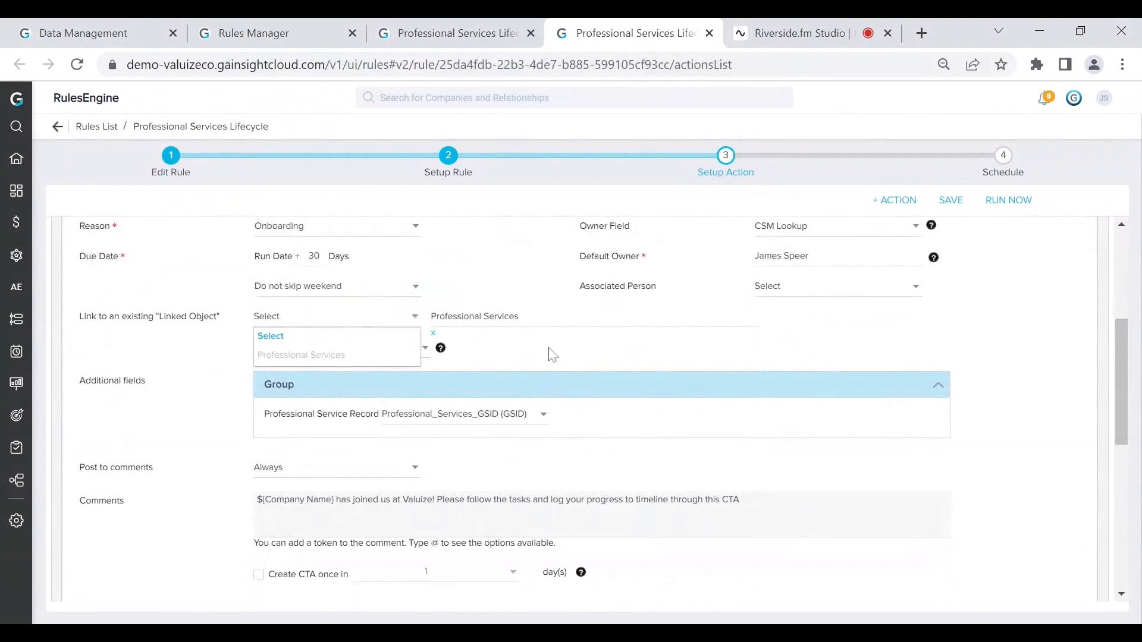
click(324, 358)
click(337, 352)
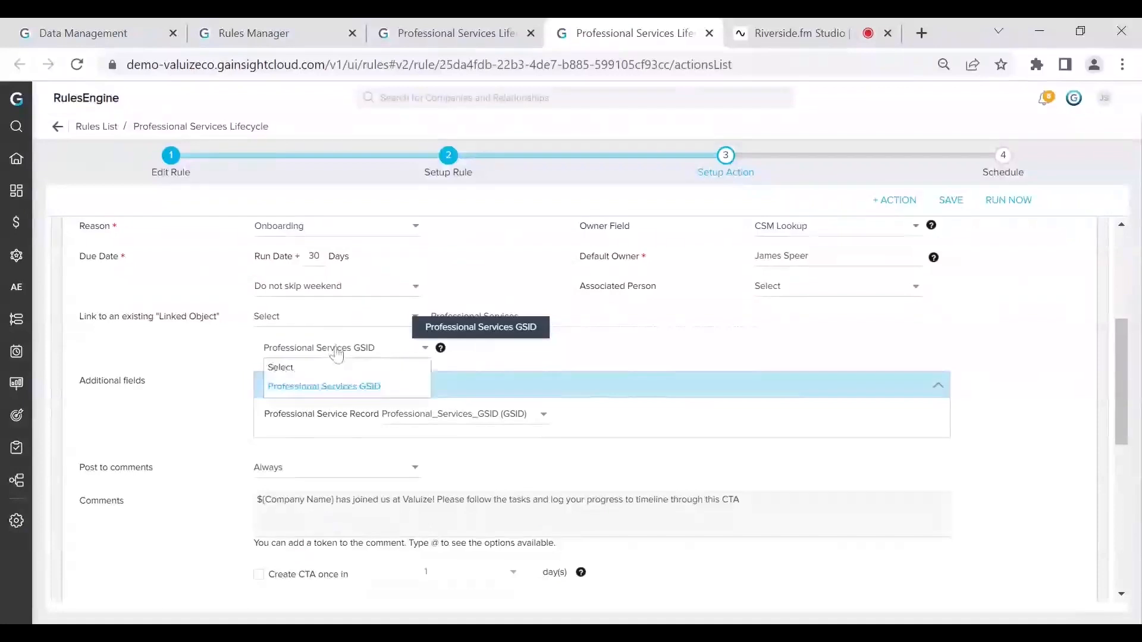
click(580, 358)
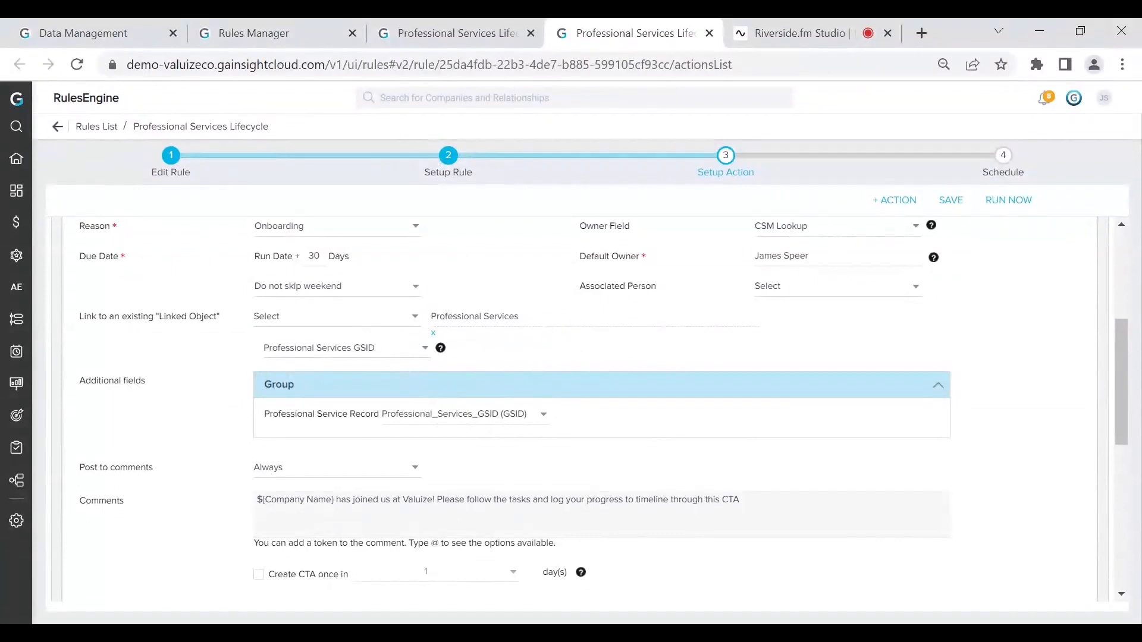
Examine the mapping options for the Professional Service Record additional field.
drag(269, 414, 360, 414)
click(360, 414)
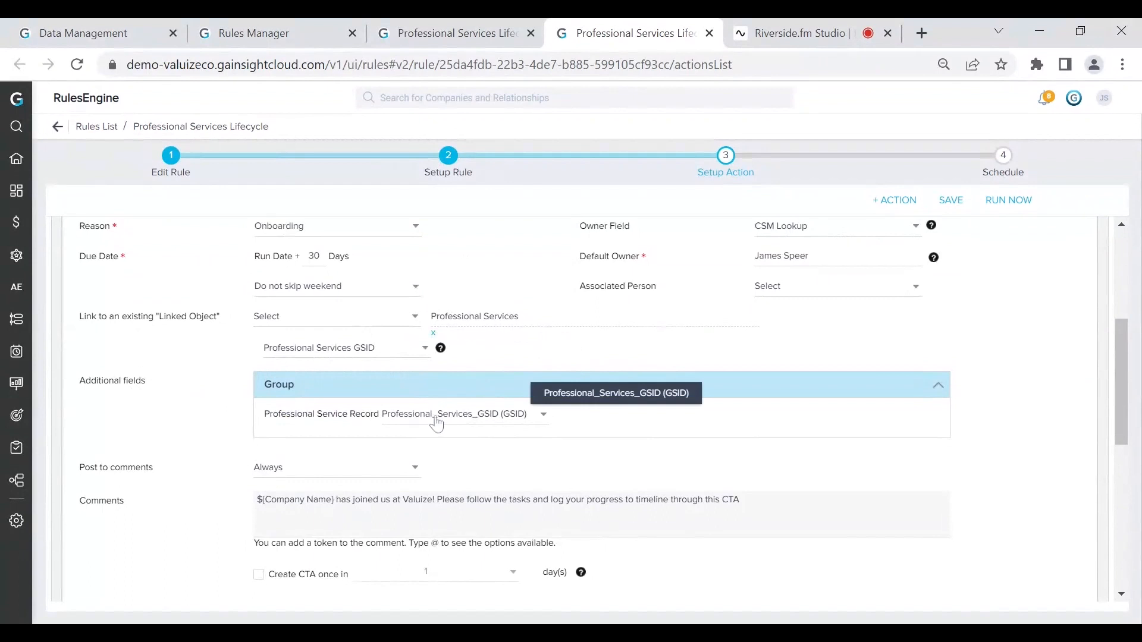
click(485, 427)
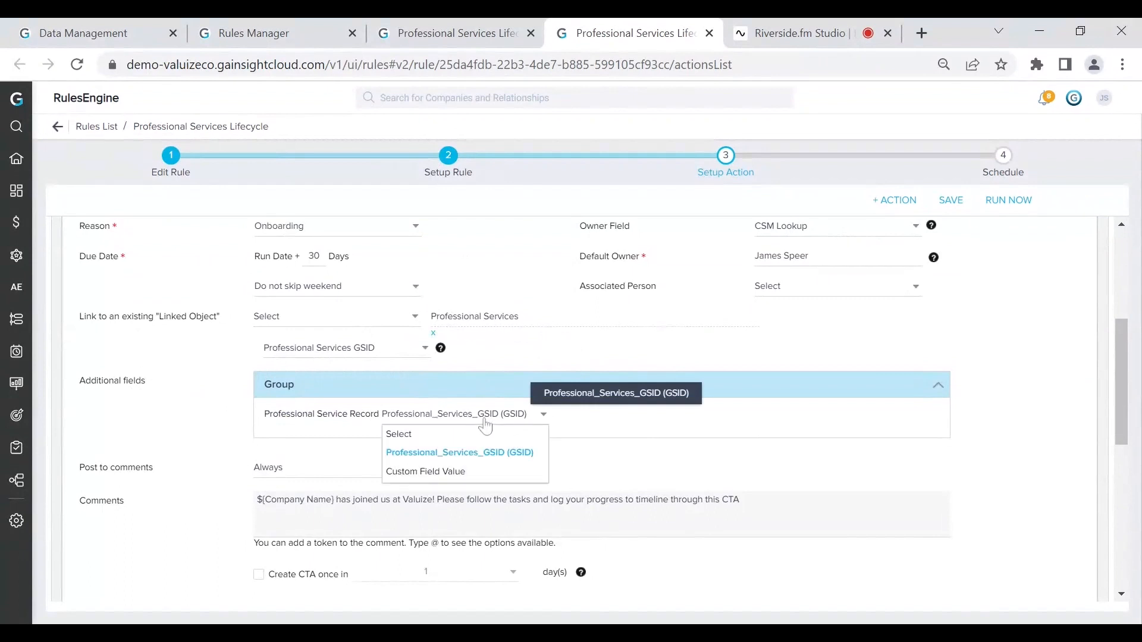
click(588, 459)
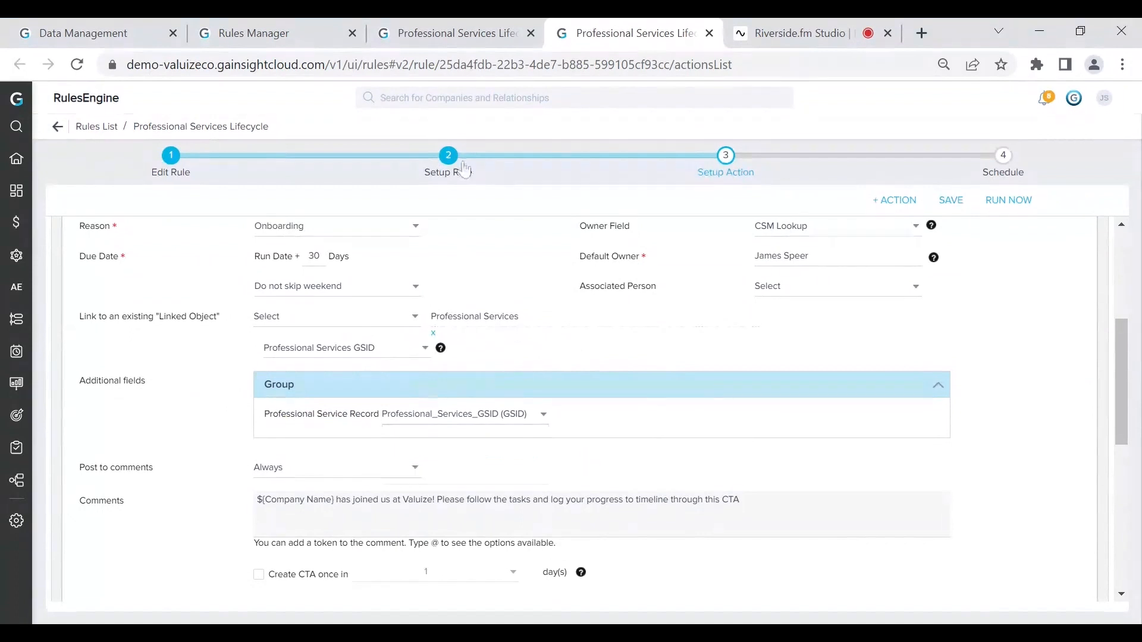
Review the Onboarding CTA's comment text with its Company Name token and the start date criteria.
scroll(646, 454, down, 3)
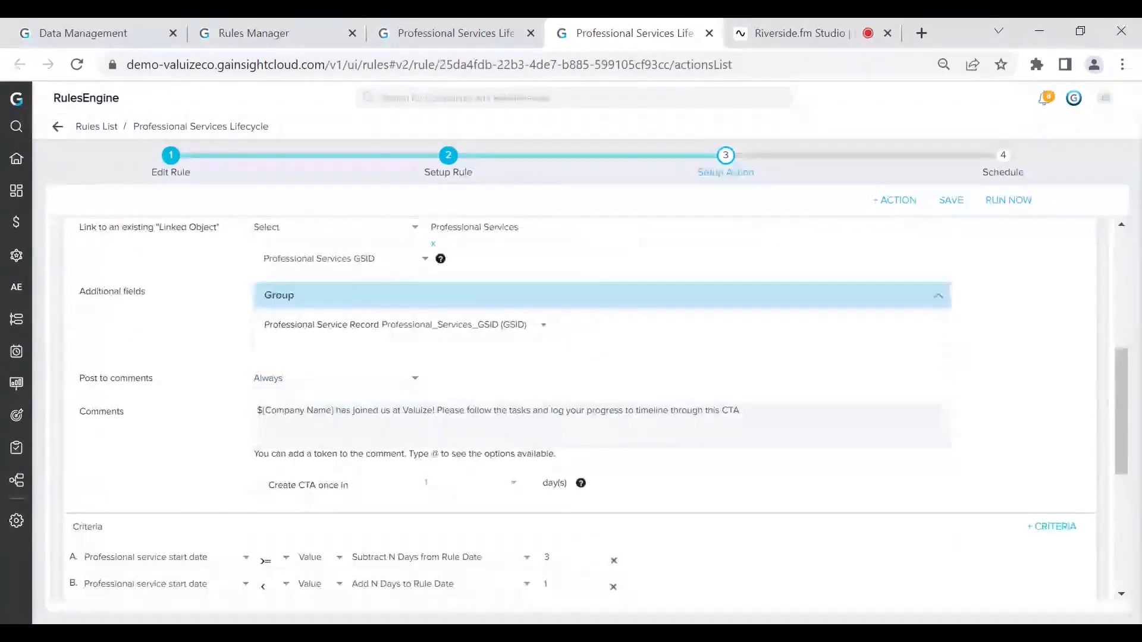
drag(270, 410, 306, 411)
click(307, 411)
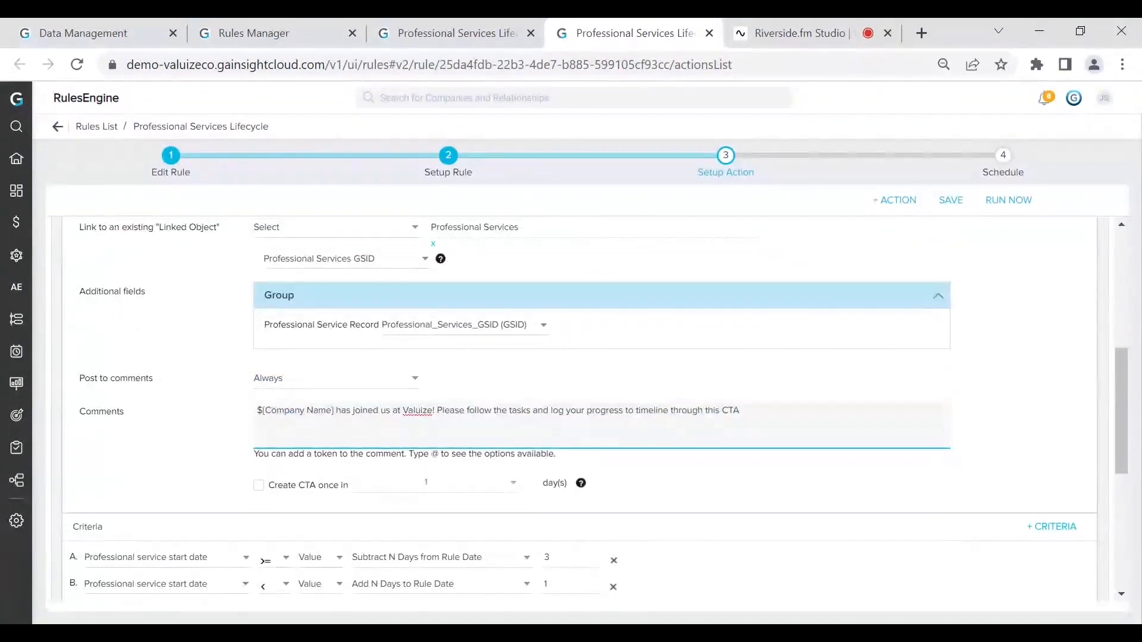
drag(385, 411, 709, 411)
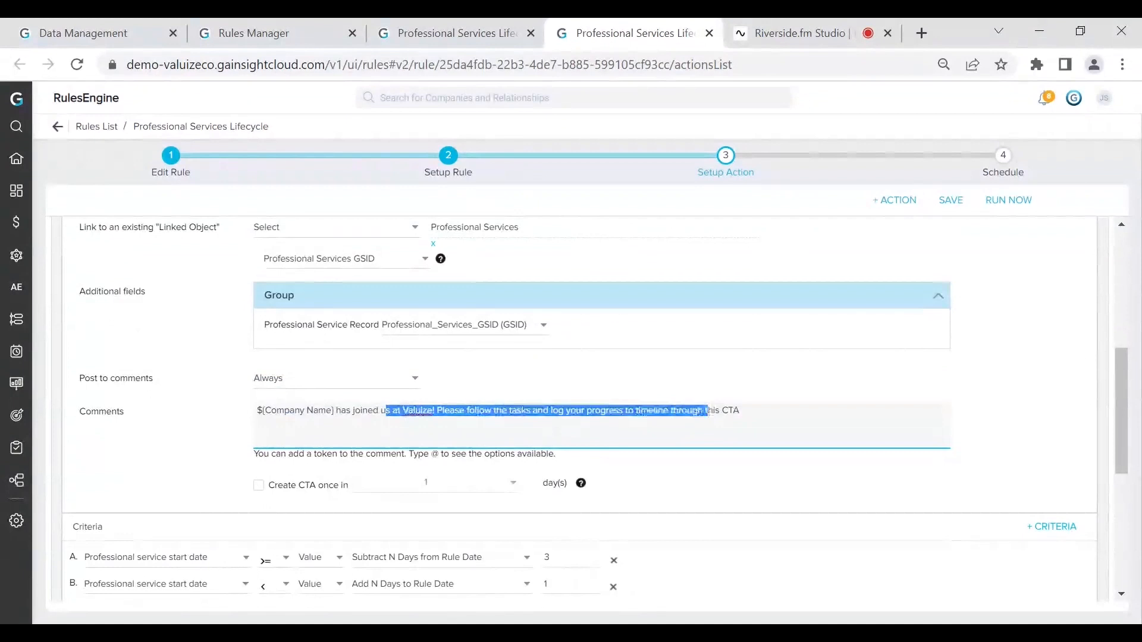
click(614, 410)
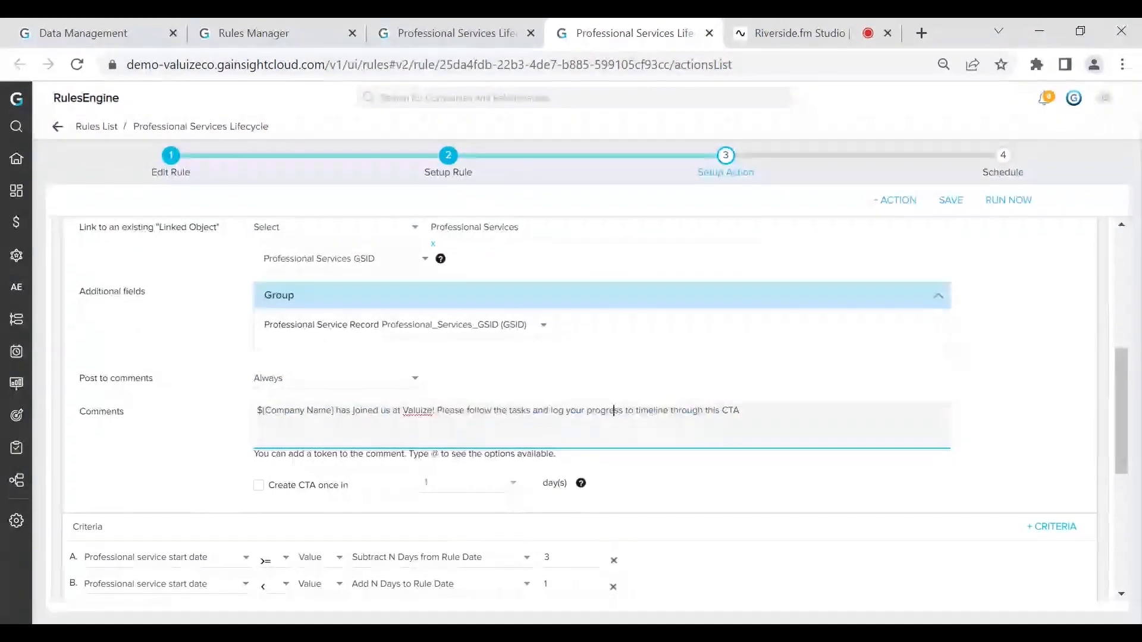
scroll(655, 428, down, 3)
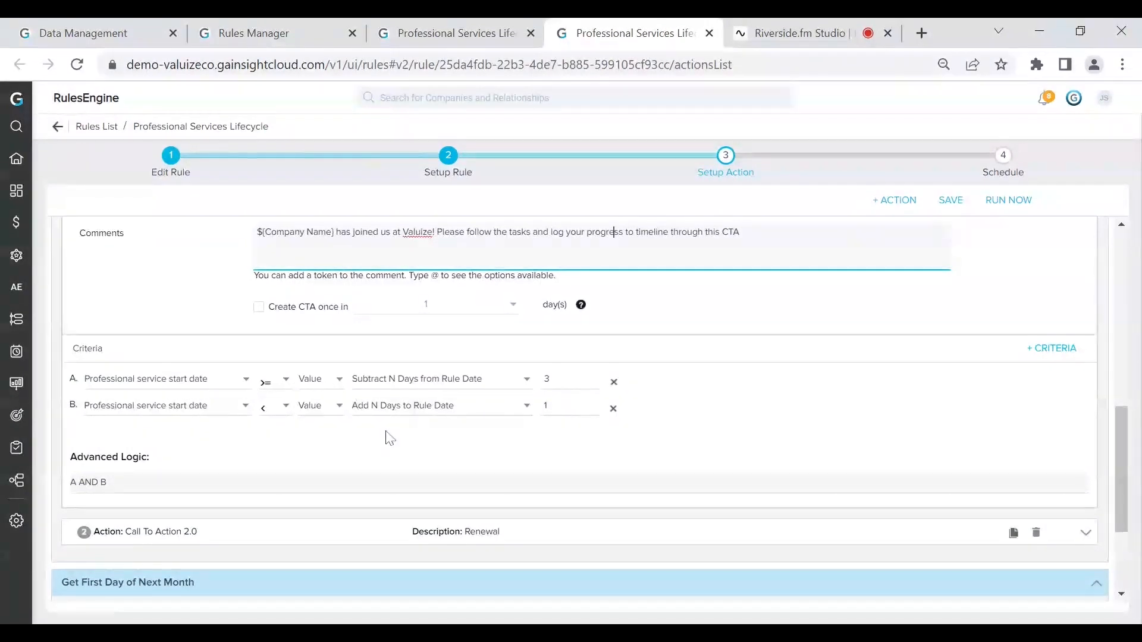
scroll(433, 433, up, 10)
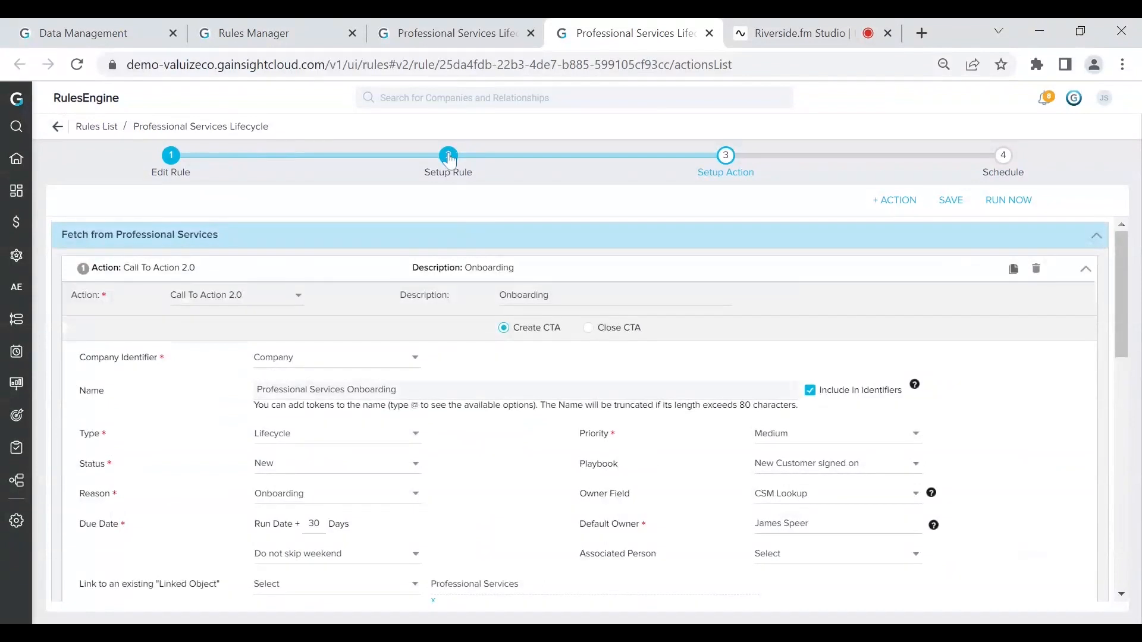
Inspect the GSID output label in the Fetch from Professional Services task and compare it with the Onboarding CTA's linked object mapping.
key(ctrl+Page_Up)
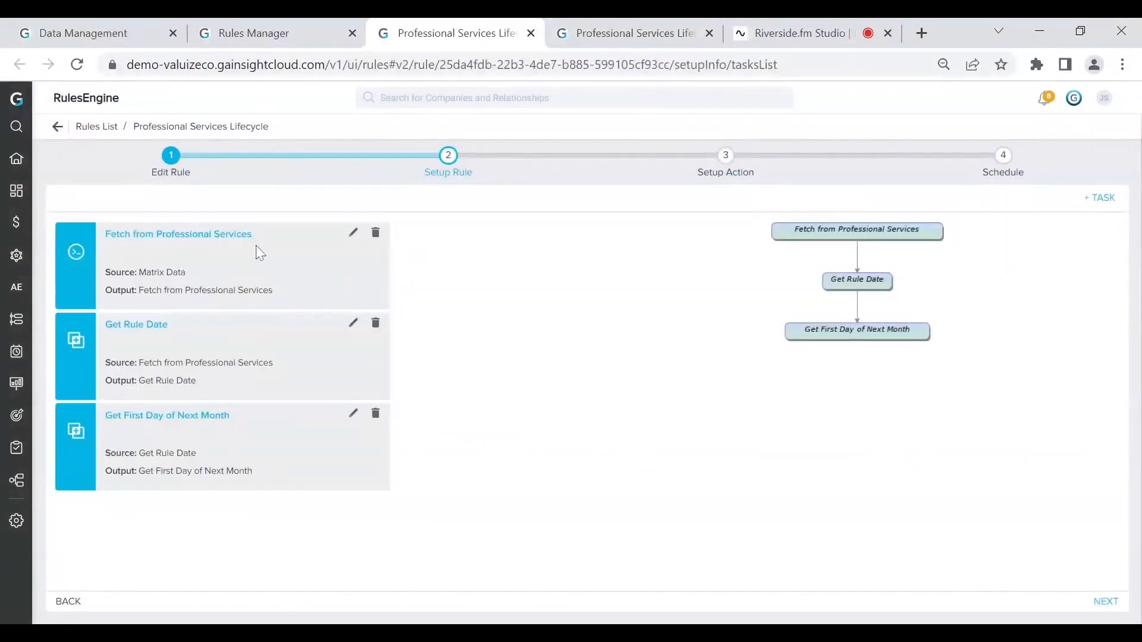
click(138, 235)
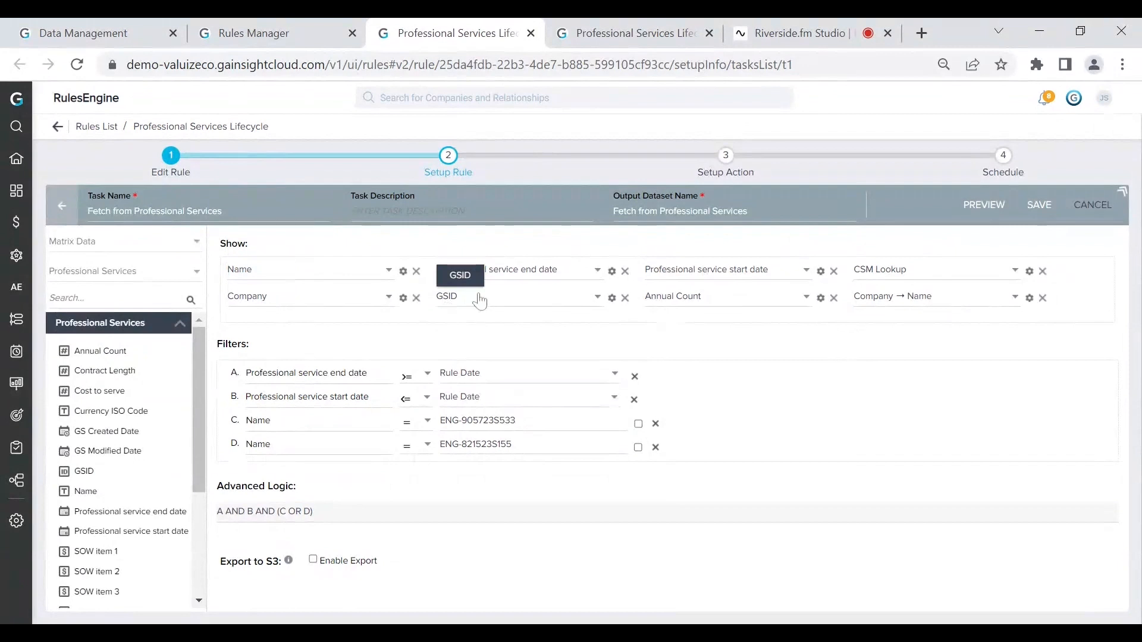
click(613, 298)
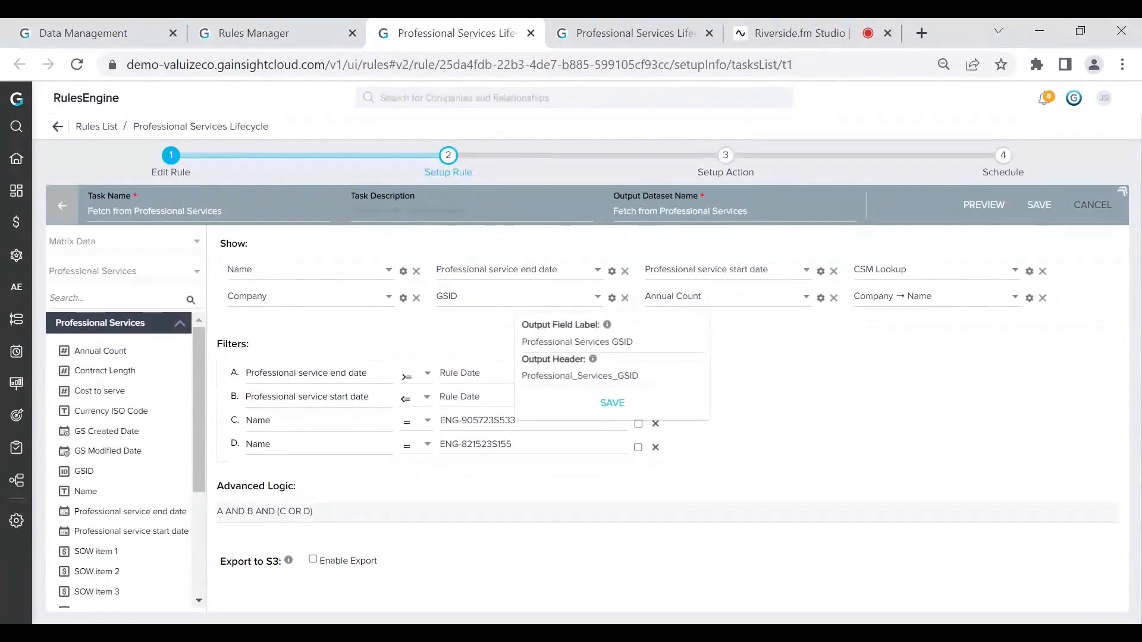
click(504, 342)
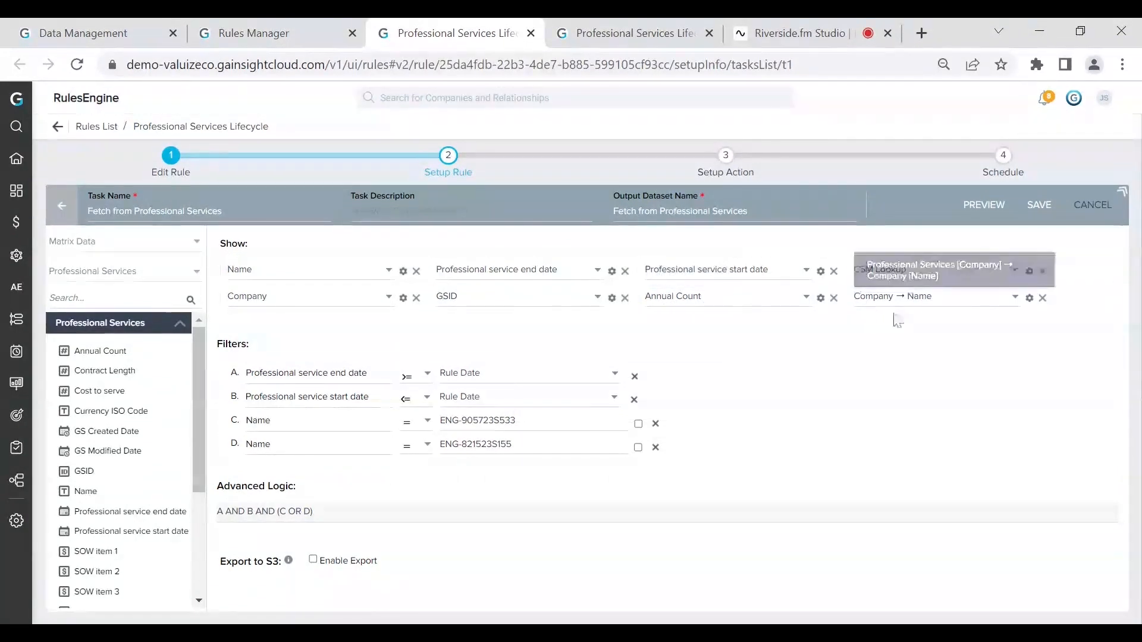
click(613, 35)
scroll(487, 413, down, 4)
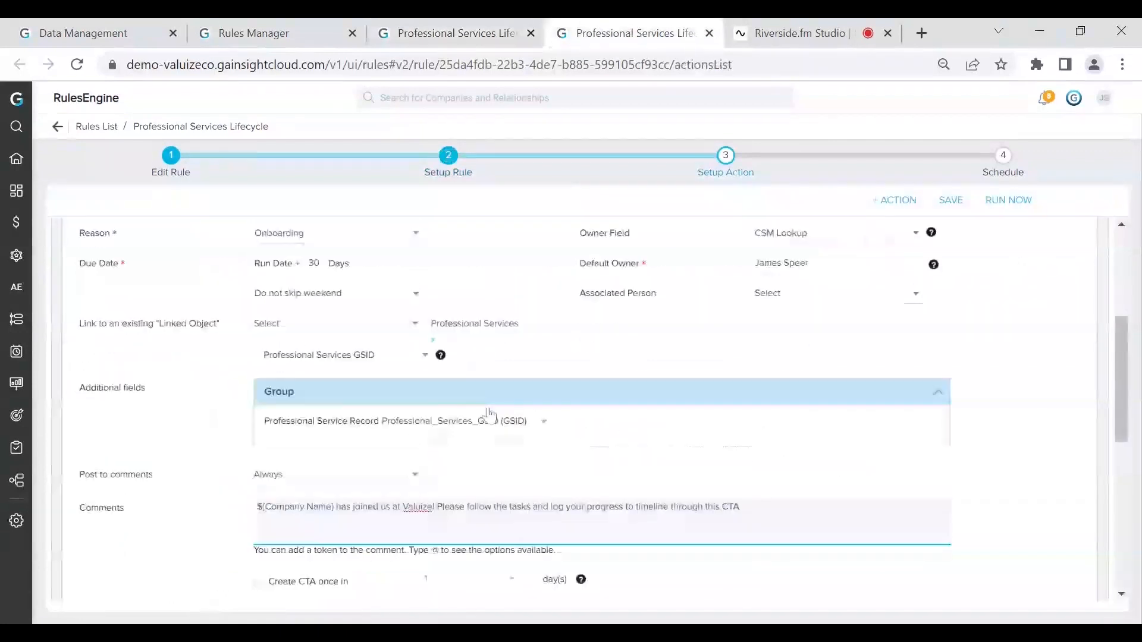
Remove both Name filters from the Fetch from Professional Services task and save the task.
click(484, 37)
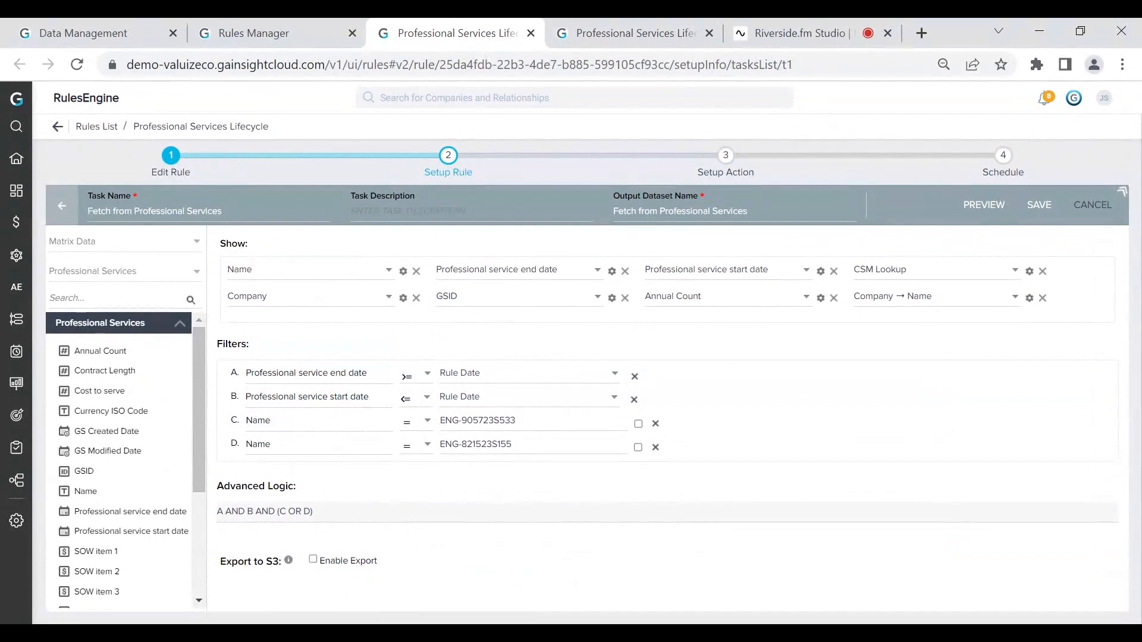
click(656, 447)
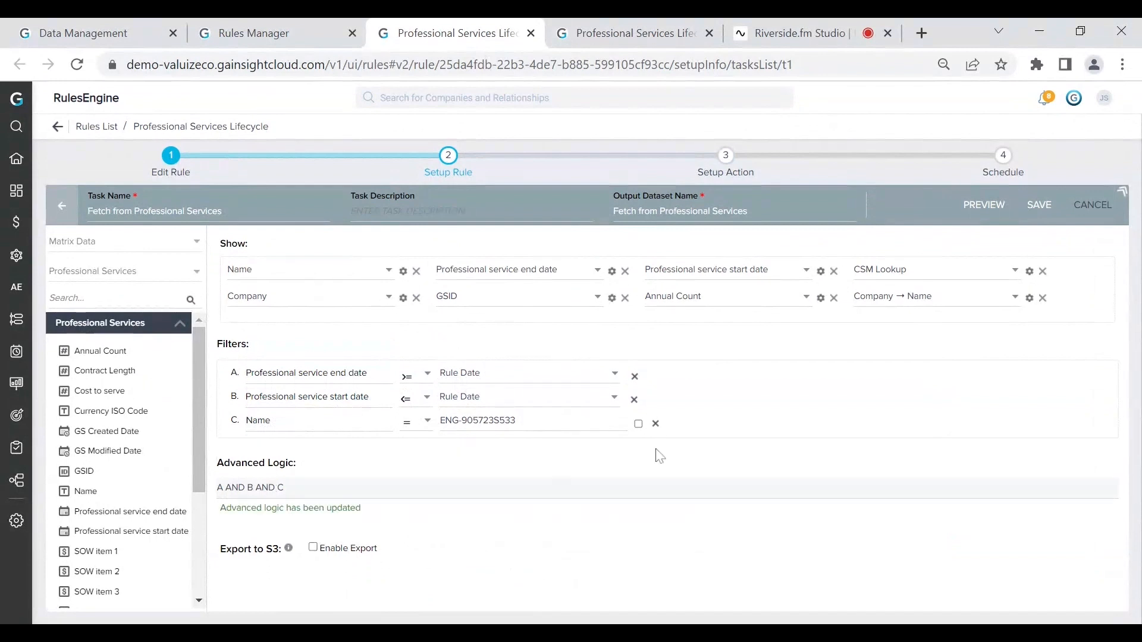
click(656, 423)
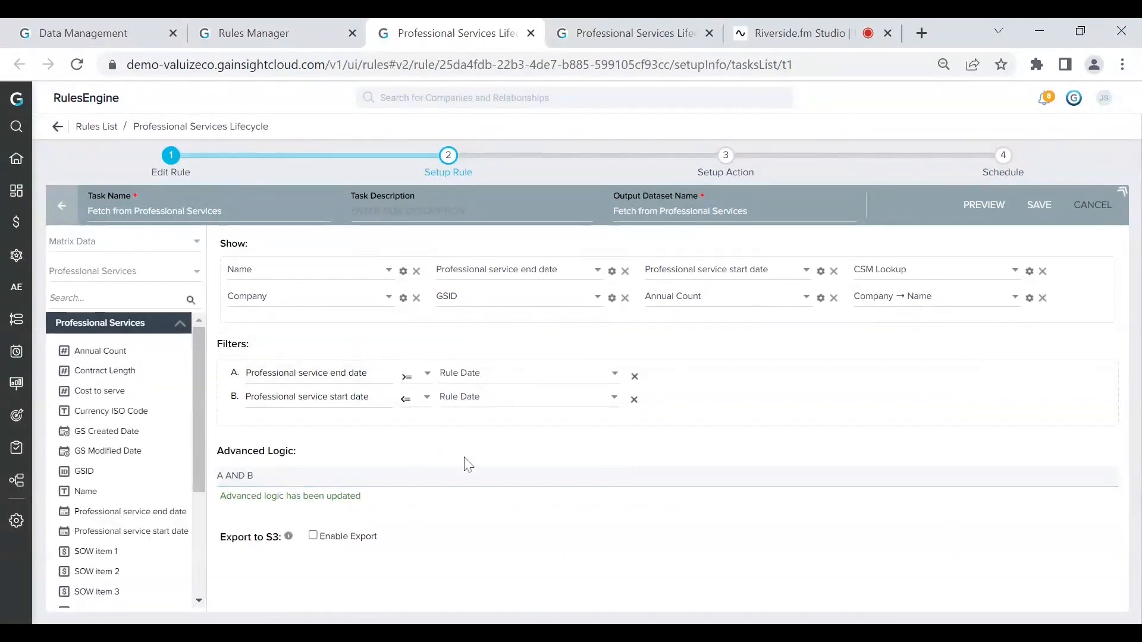
click(1048, 207)
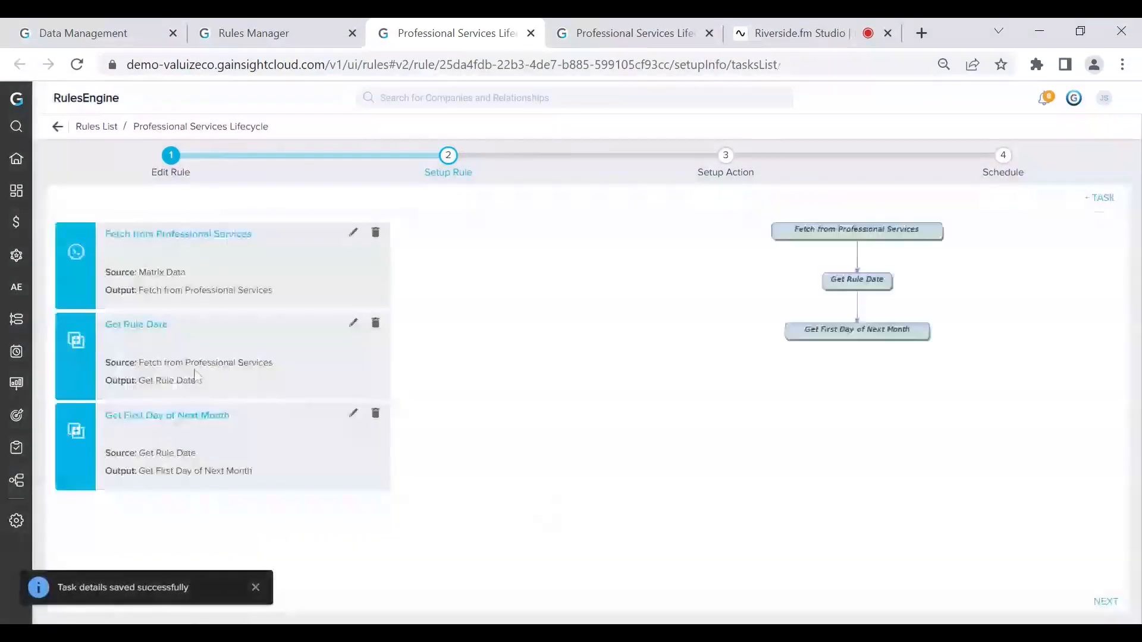
Open the Get Rule Date task, list its date formulas and show the Last Day of Month field's formula settings.
click(136, 324)
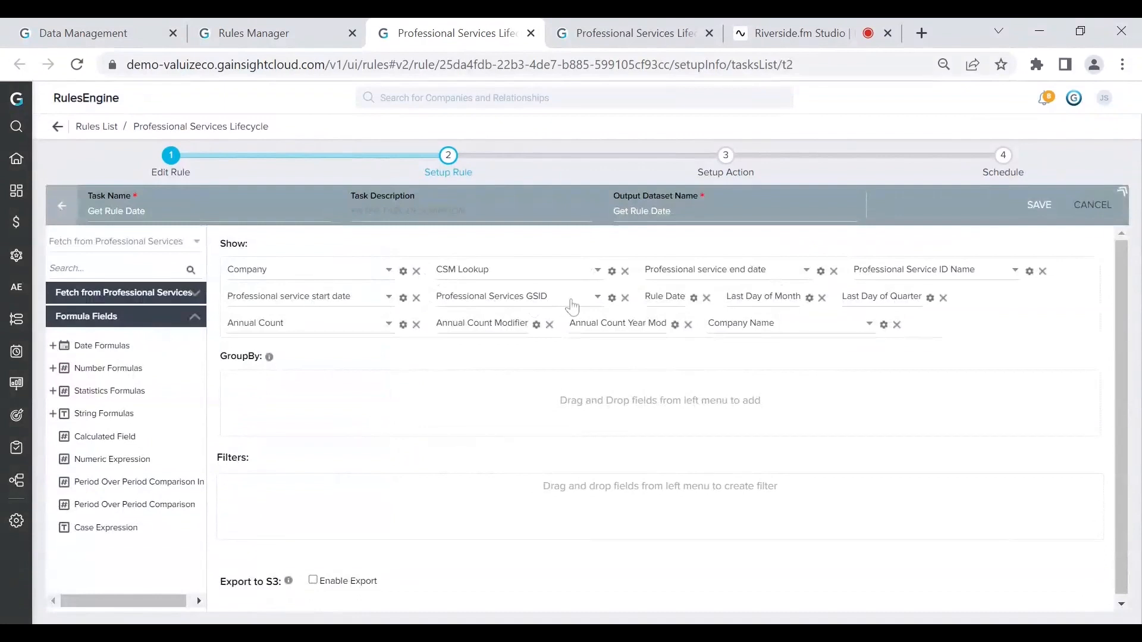
click(53, 346)
scroll(122, 380, down, 3)
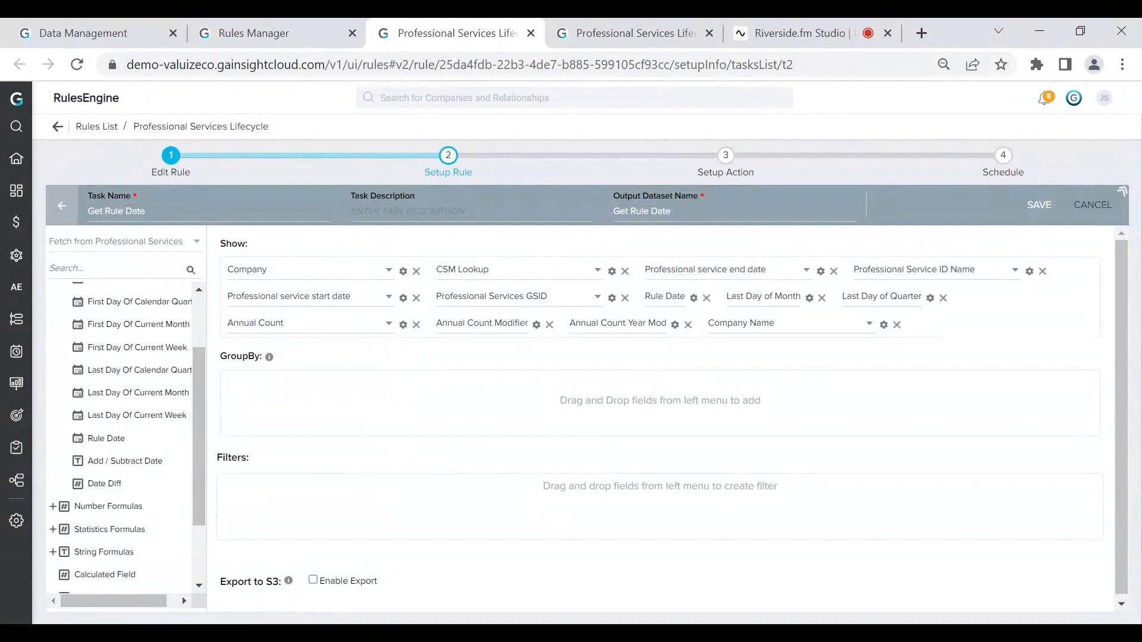
click(810, 298)
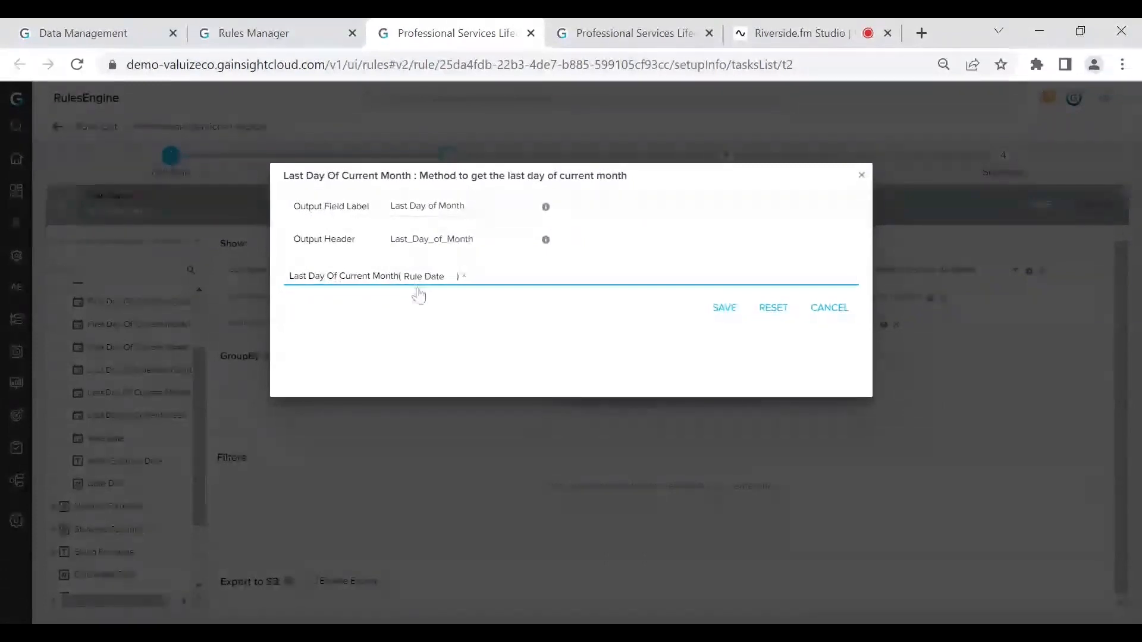
Close the Last Day of Month formula and inspect the Last Day of Quarter field's formula settings in the Get Rule Date task.
click(863, 177)
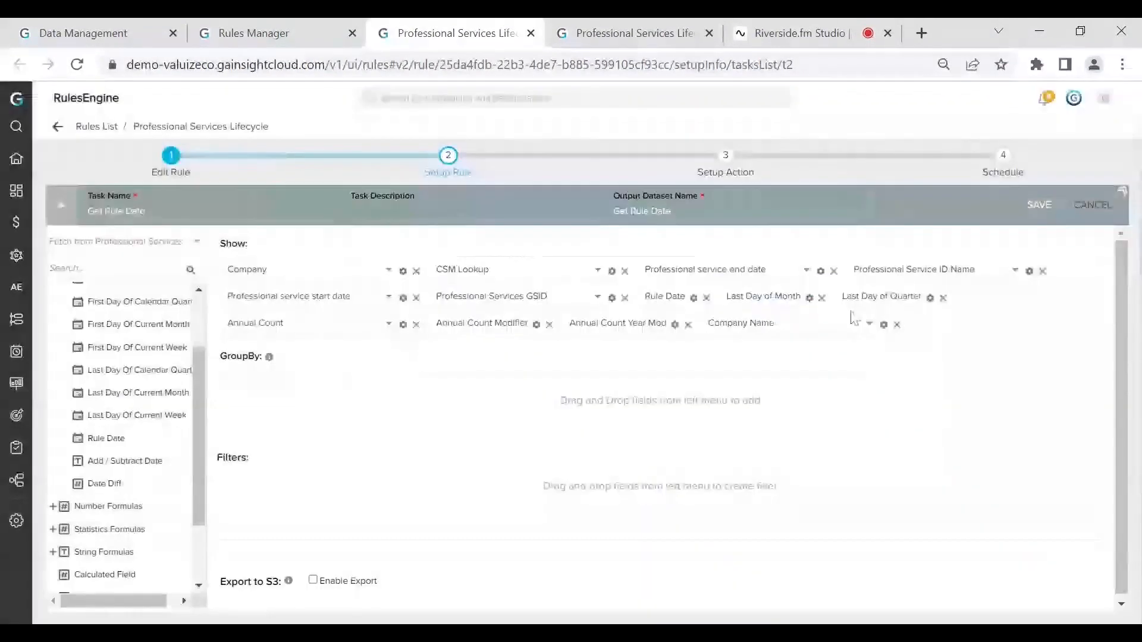
click(929, 299)
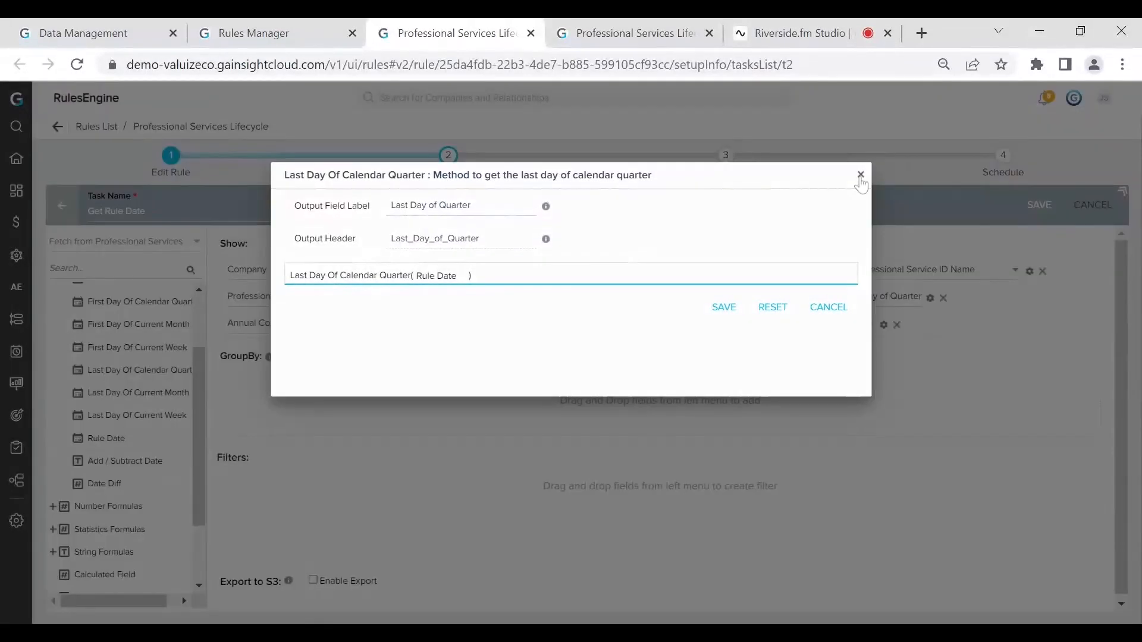
click(860, 176)
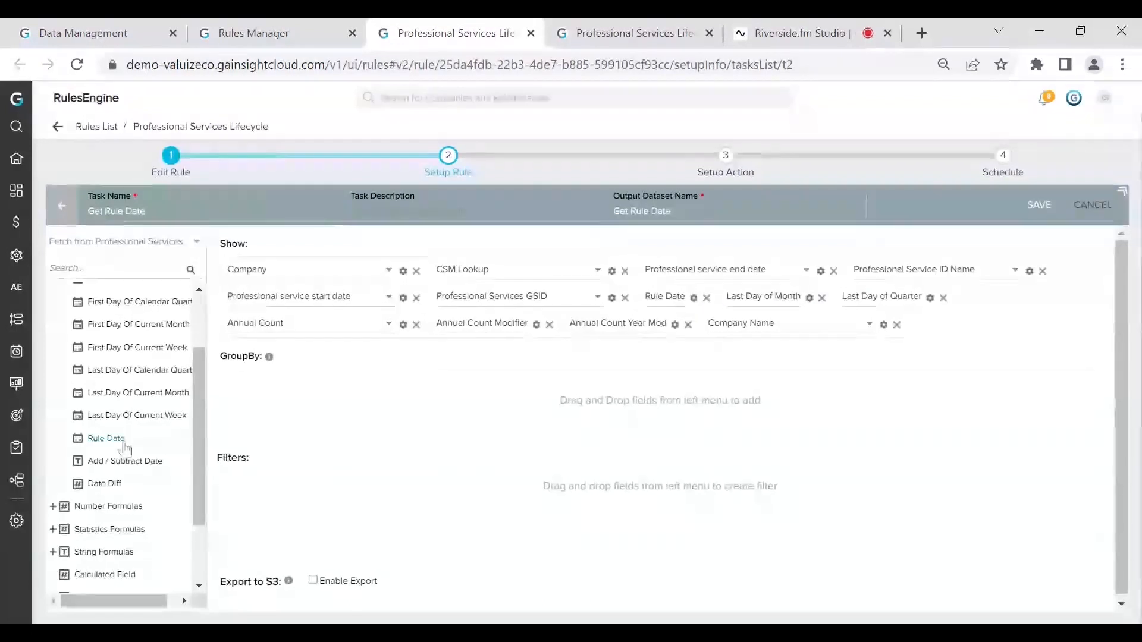
Inspect the Annual Count Modifier and Annual Count Year Mod numeric expressions and check the Annual Count data in the Professional Services object.
scroll(128, 441, down, 2)
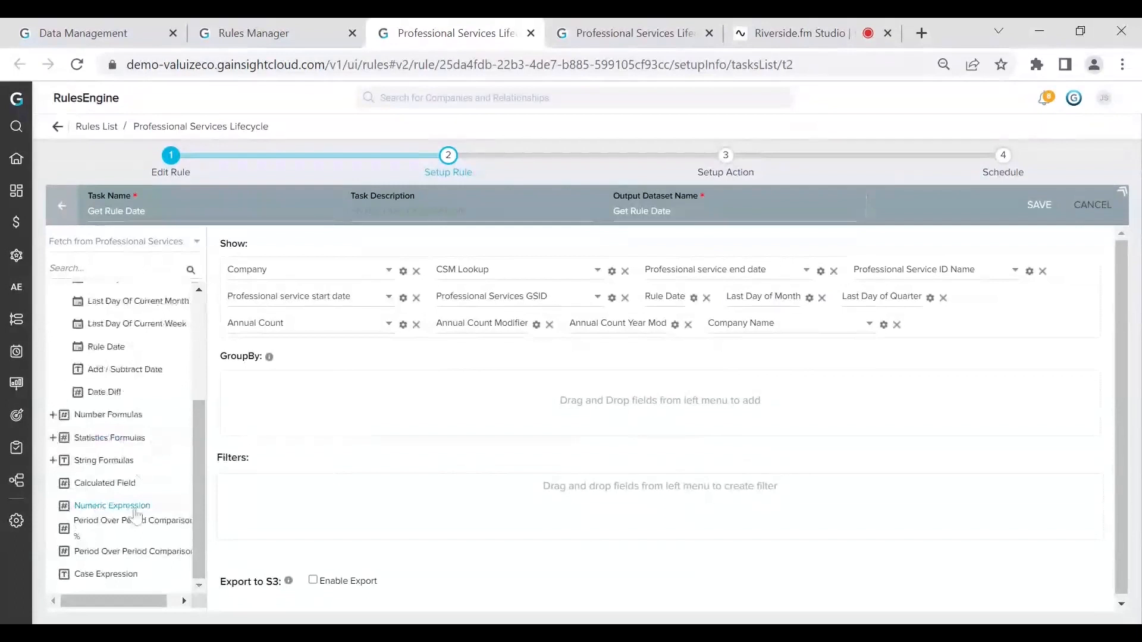
click(535, 325)
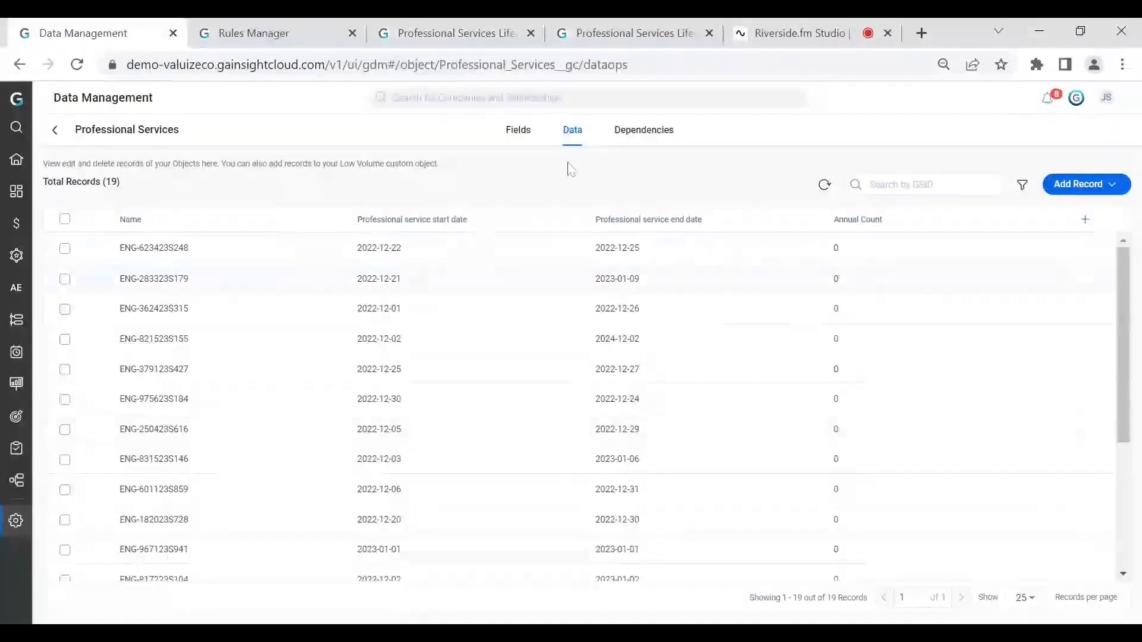
click(454, 35)
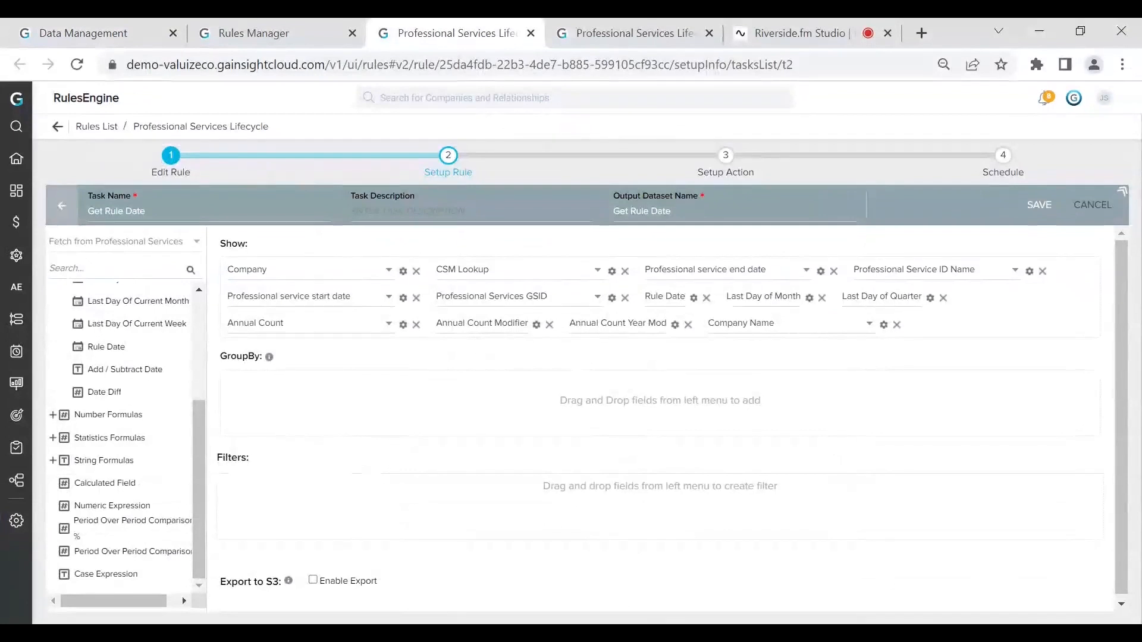
click(676, 325)
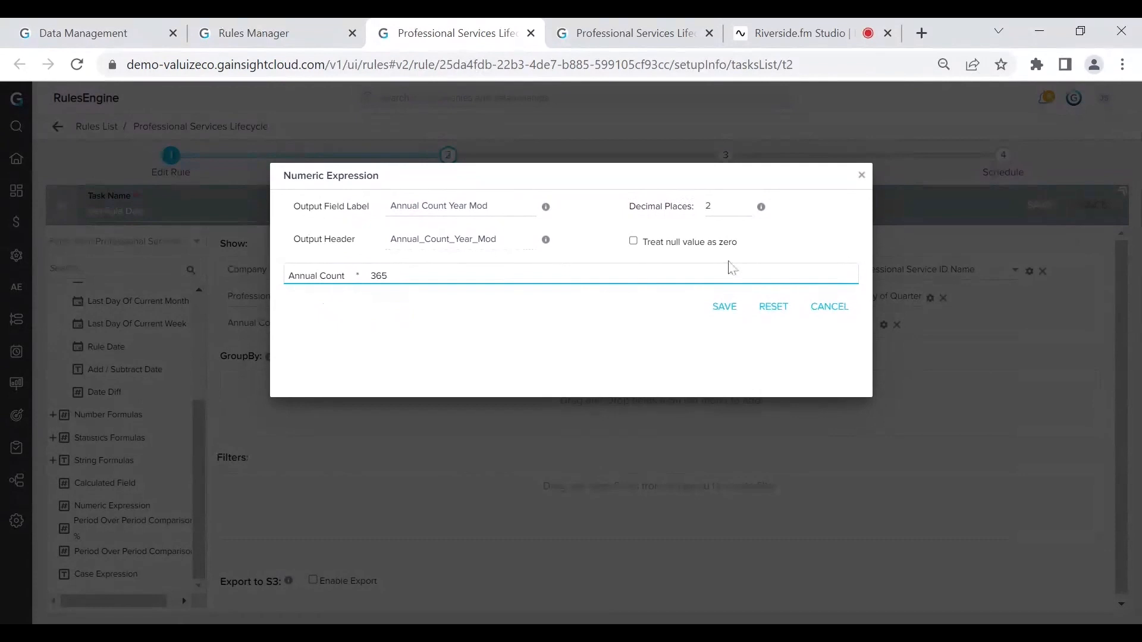
click(861, 177)
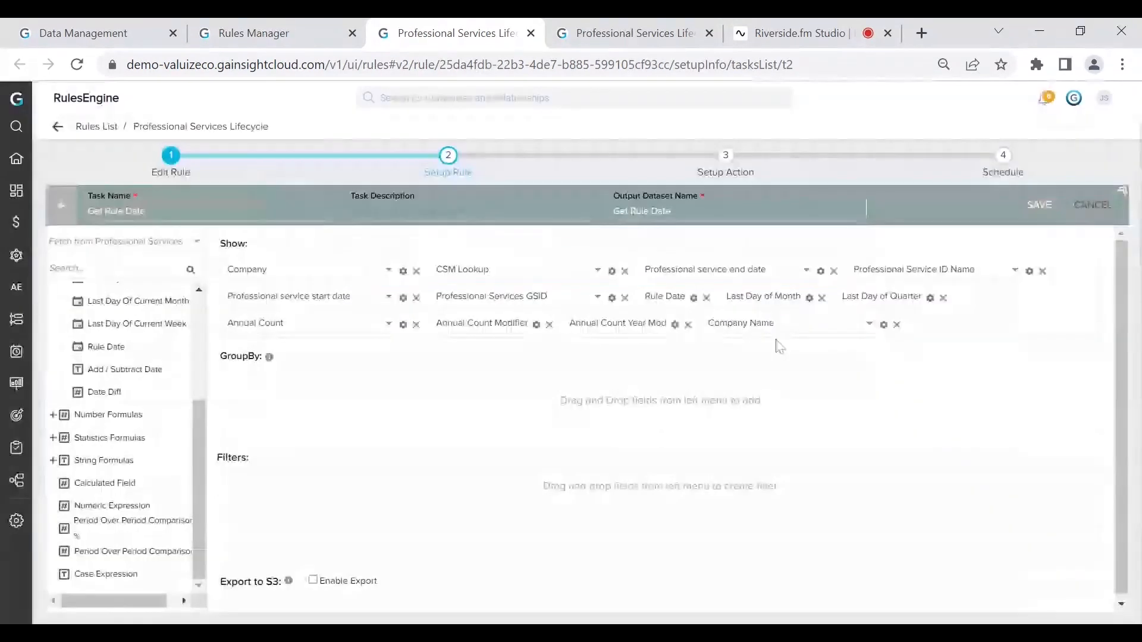
Open the Get First Day of Next Month task and inspect the First Day of Next Month field's Add / Subtract Date formula.
click(62, 206)
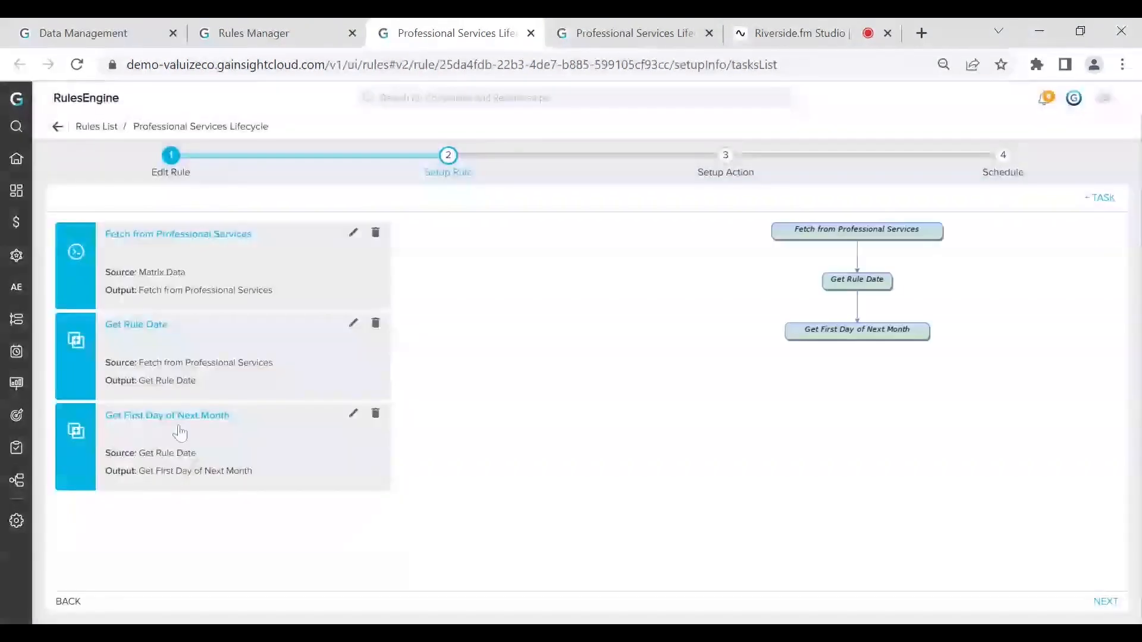
click(162, 418)
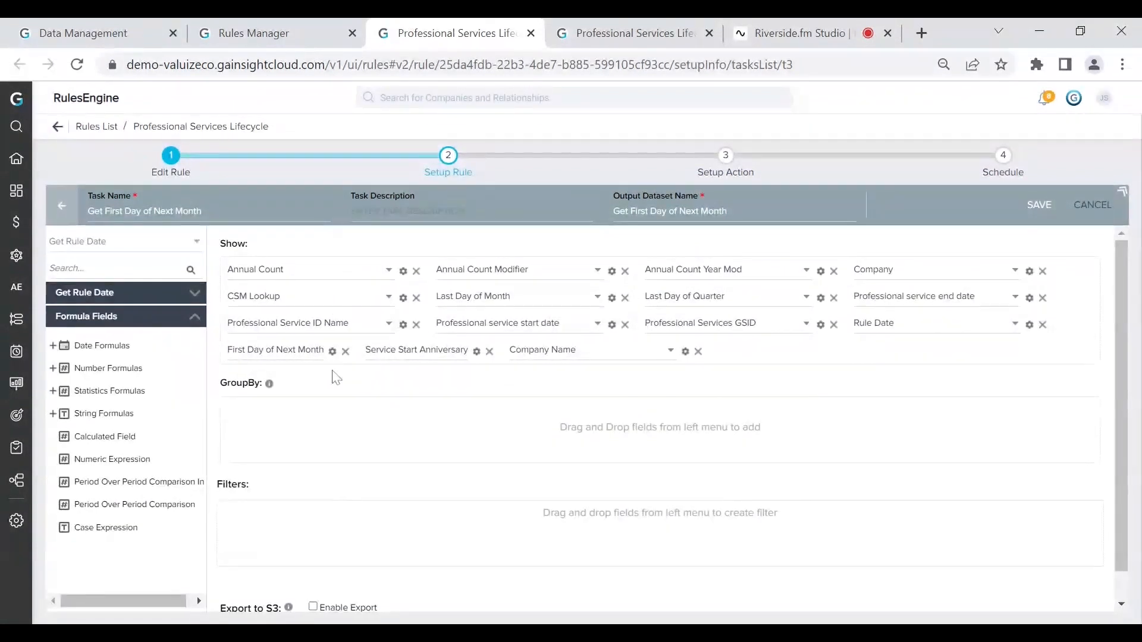
click(331, 351)
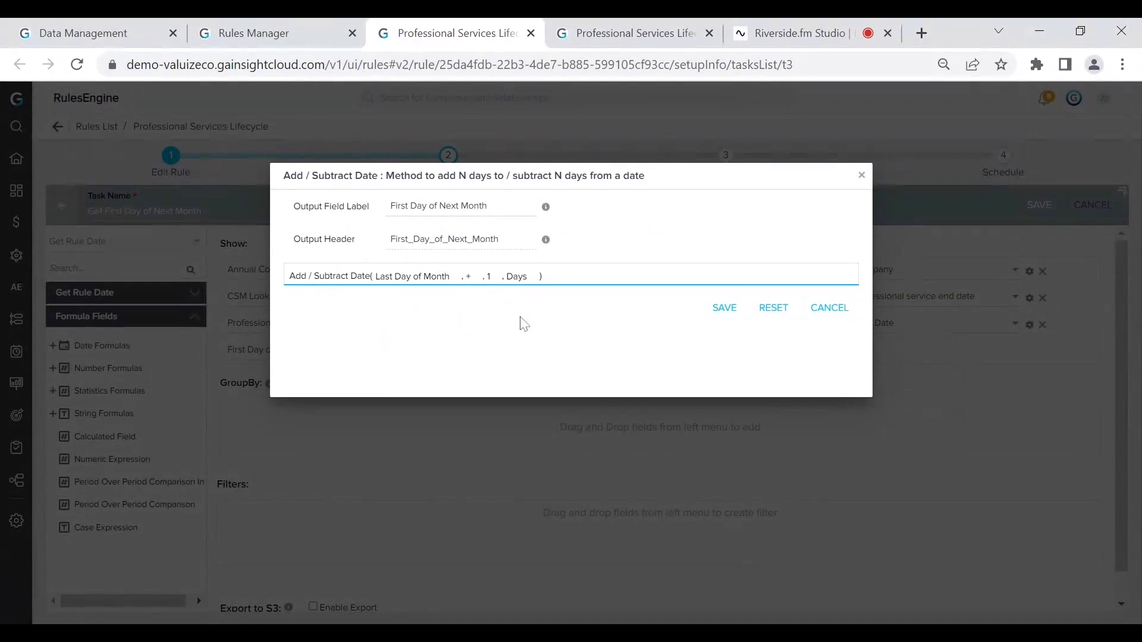
click(860, 176)
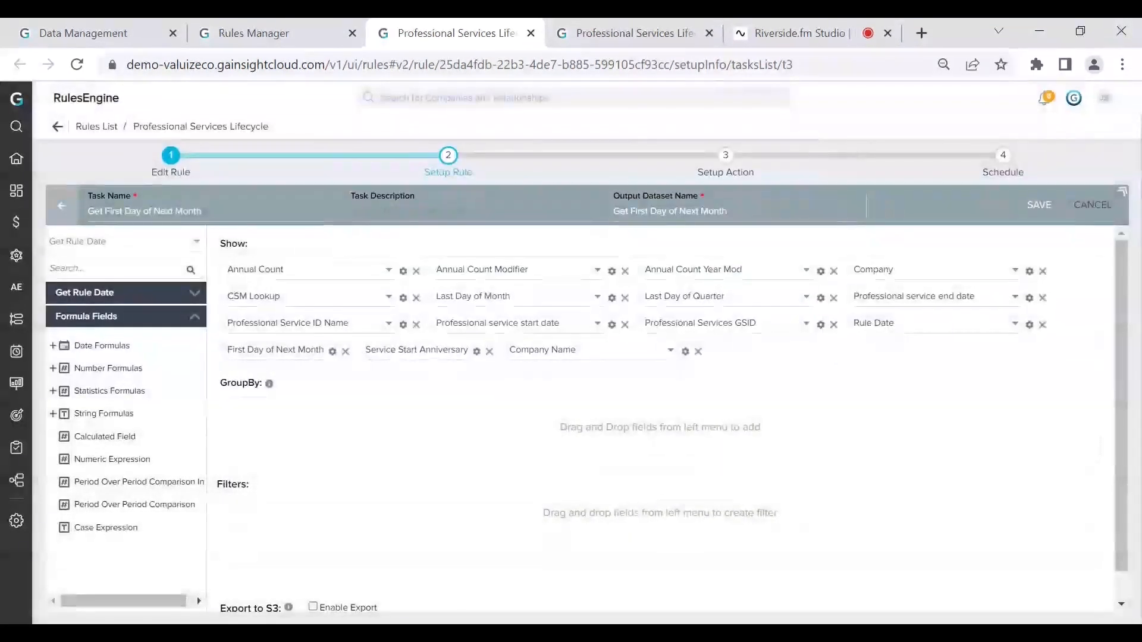
Inspect the Service Start Anniversary field's Add / Subtract Date formula and close its settings.
click(476, 351)
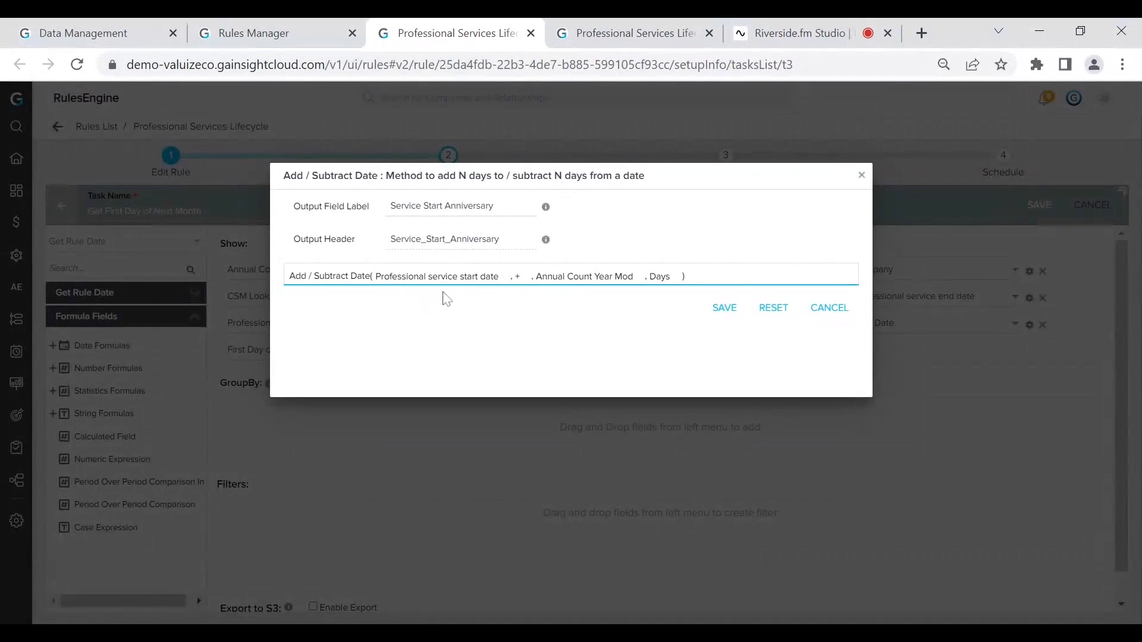
click(861, 176)
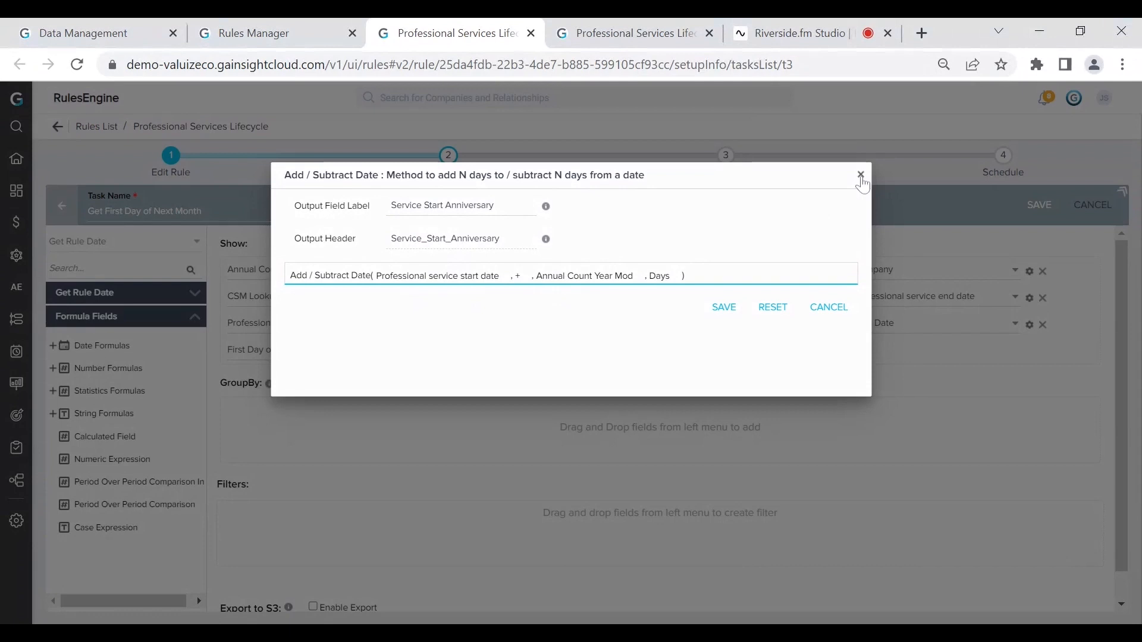
click(861, 176)
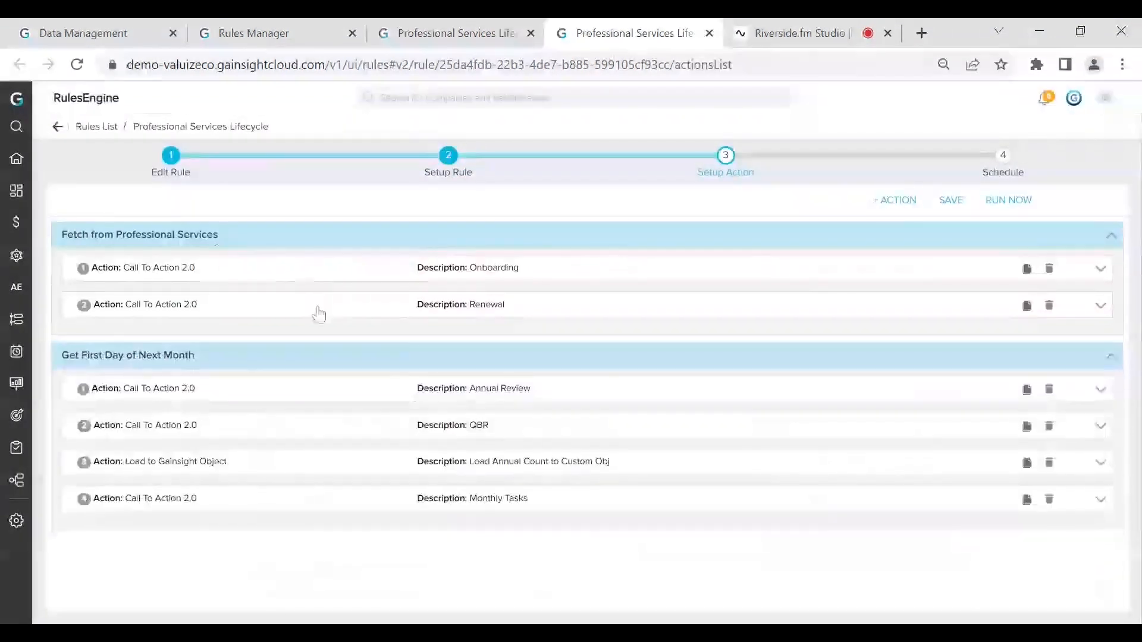
Expand the Renewal action in the rule's action setup and review its CTA settings, linked object mapping and additional fields.
click(393, 315)
scroll(393, 315, down, 10)
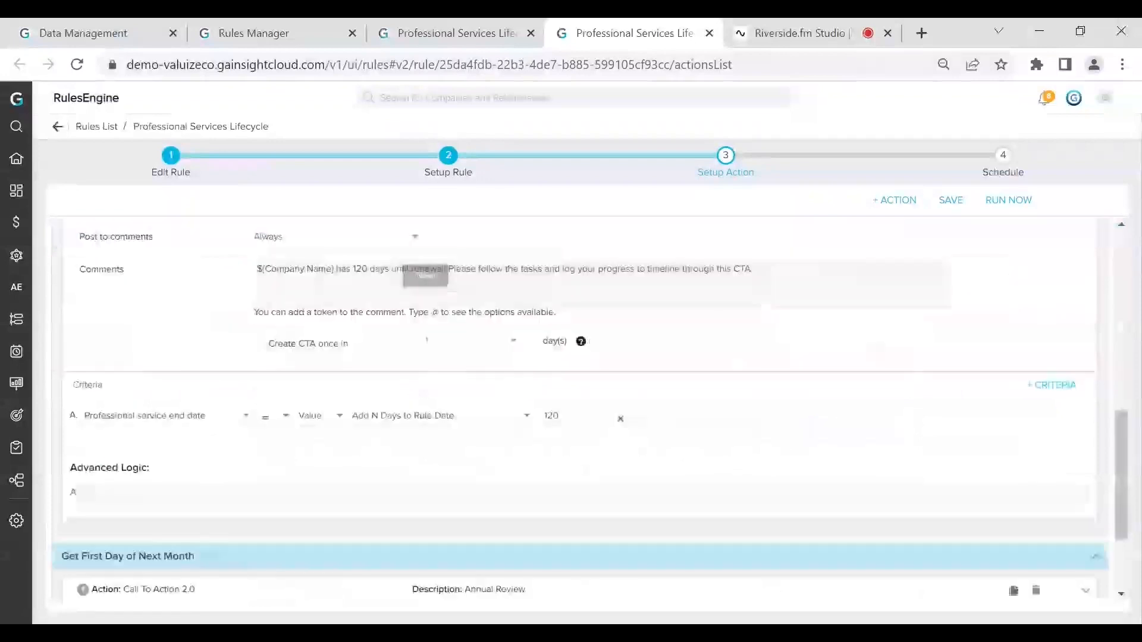
scroll(328, 429, up, 10)
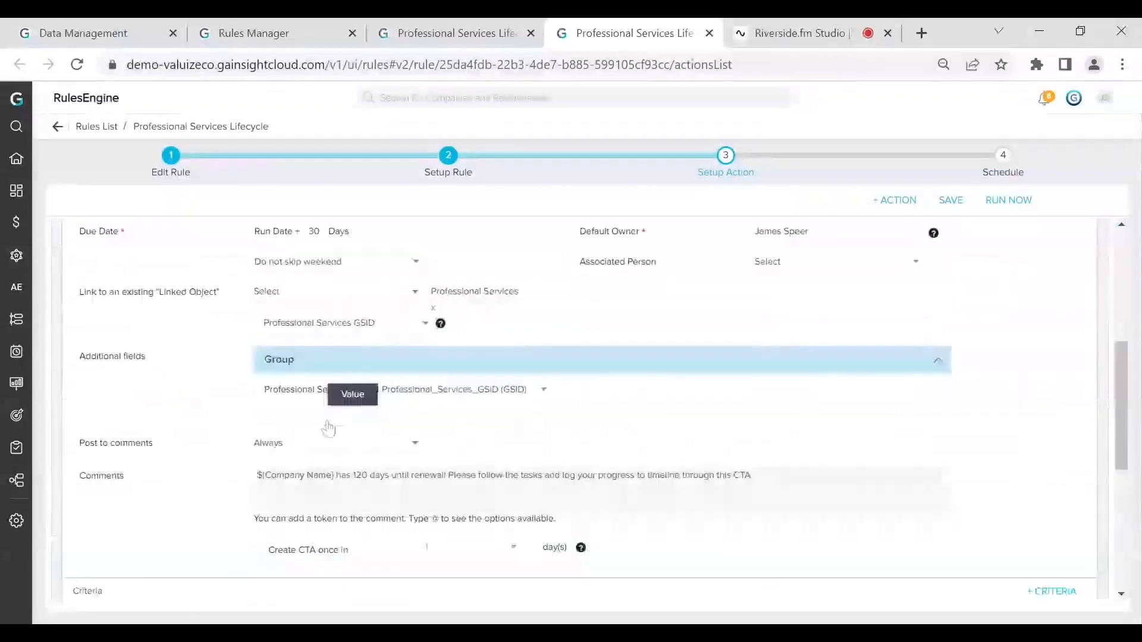
scroll(462, 409, down, 4)
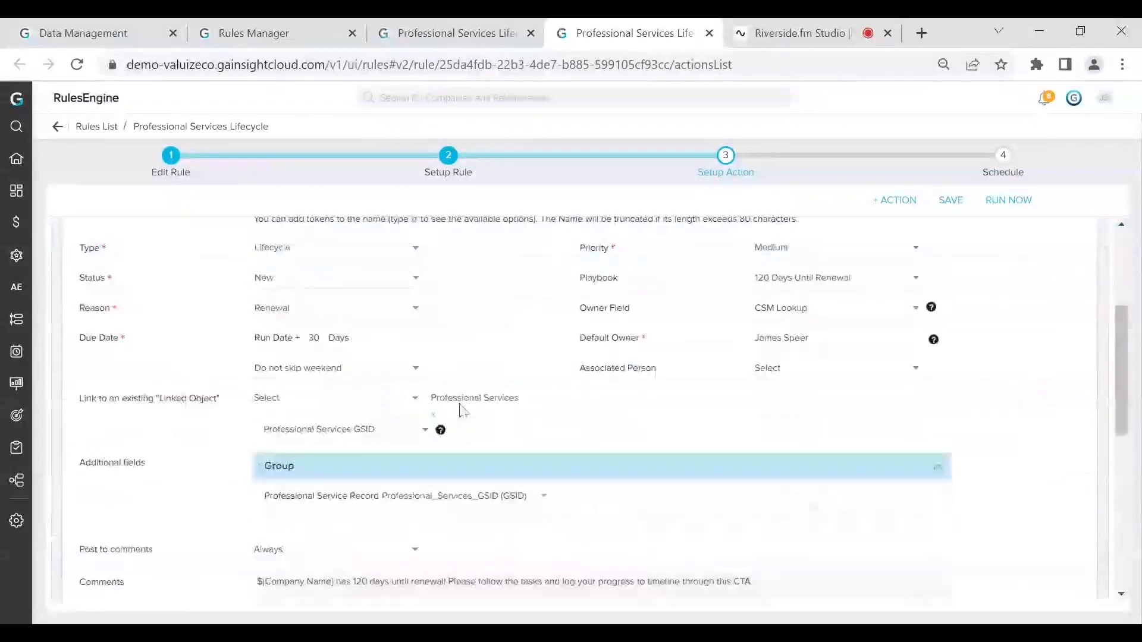
scroll(462, 410, down, 2)
scroll(472, 369, up, 3)
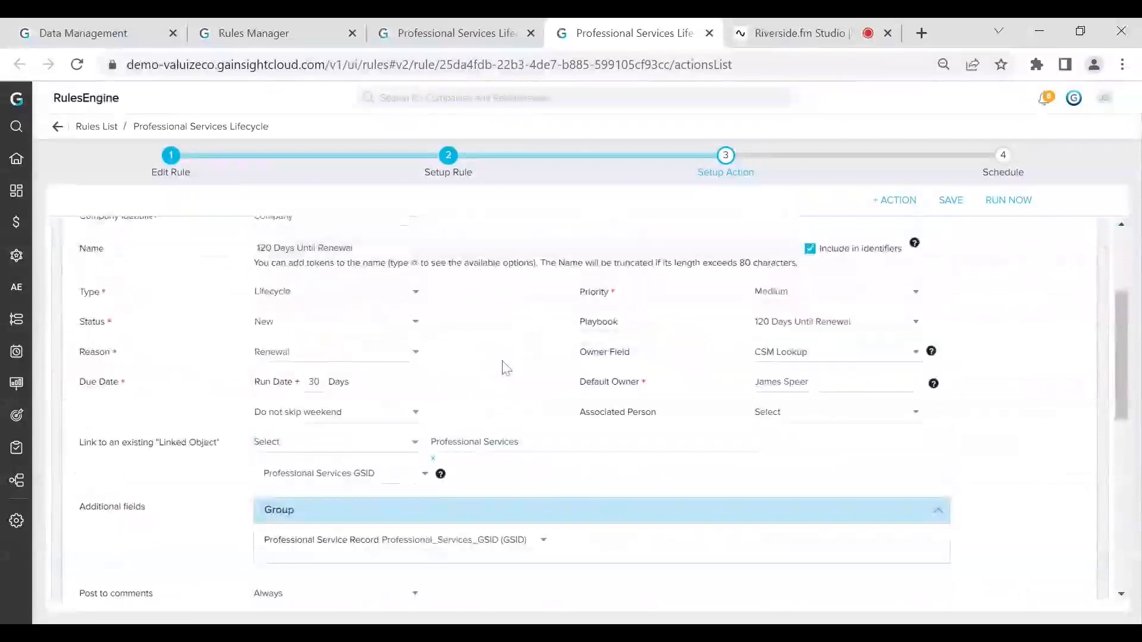
Review the Renewal CTA's end date criteria, comment text and playbook, and collapse the action.
scroll(504, 367, down, 5)
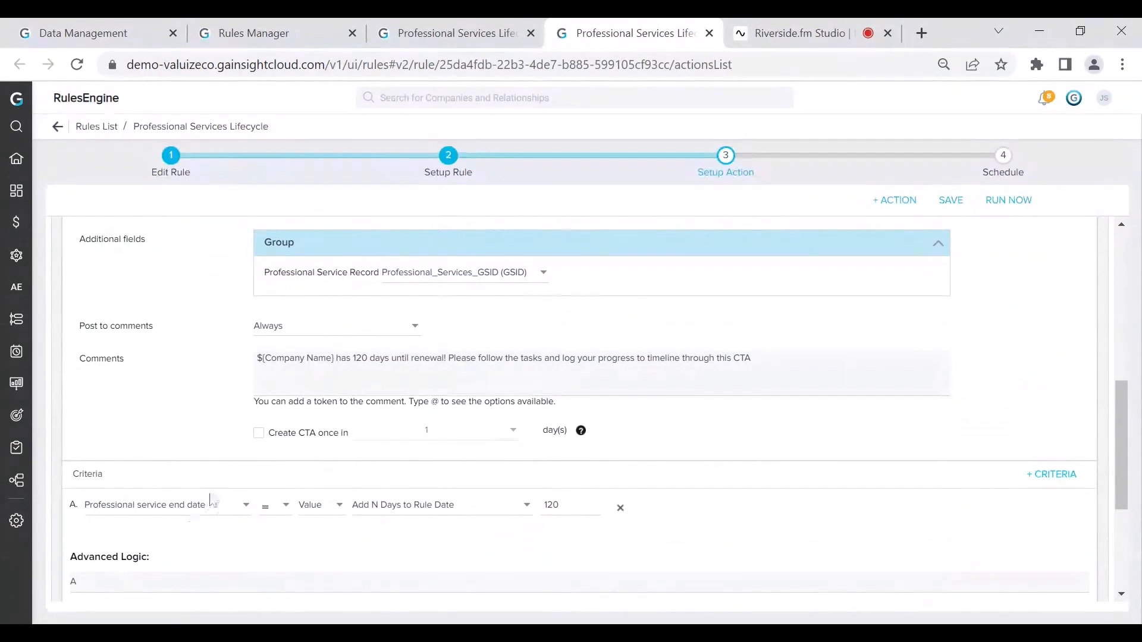
scroll(381, 528, up, 3)
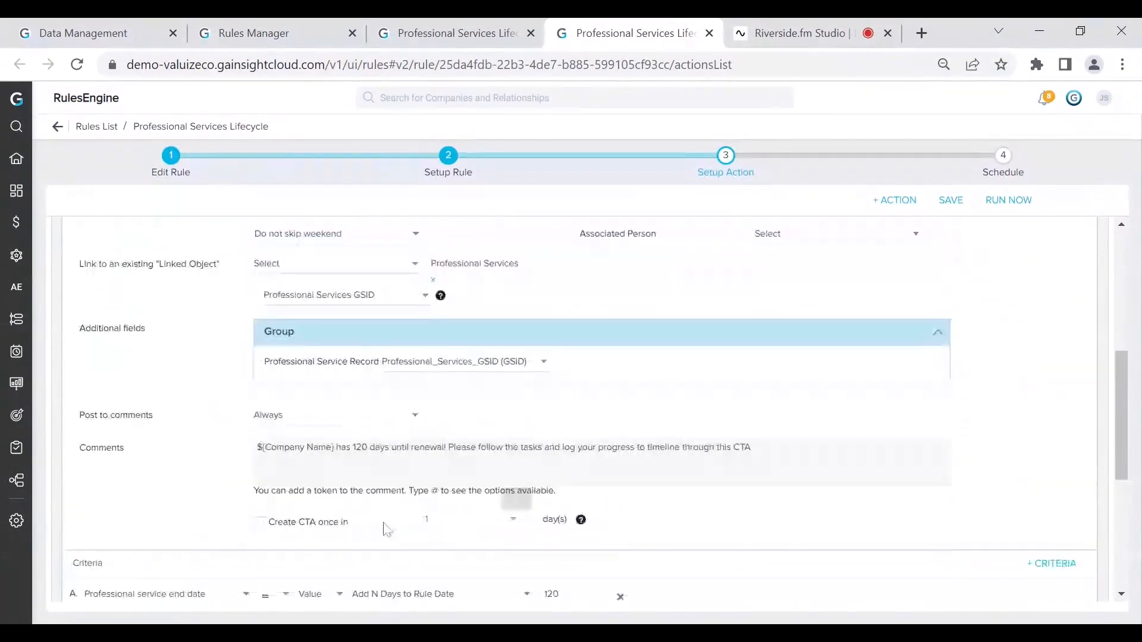
scroll(513, 468, up, 1)
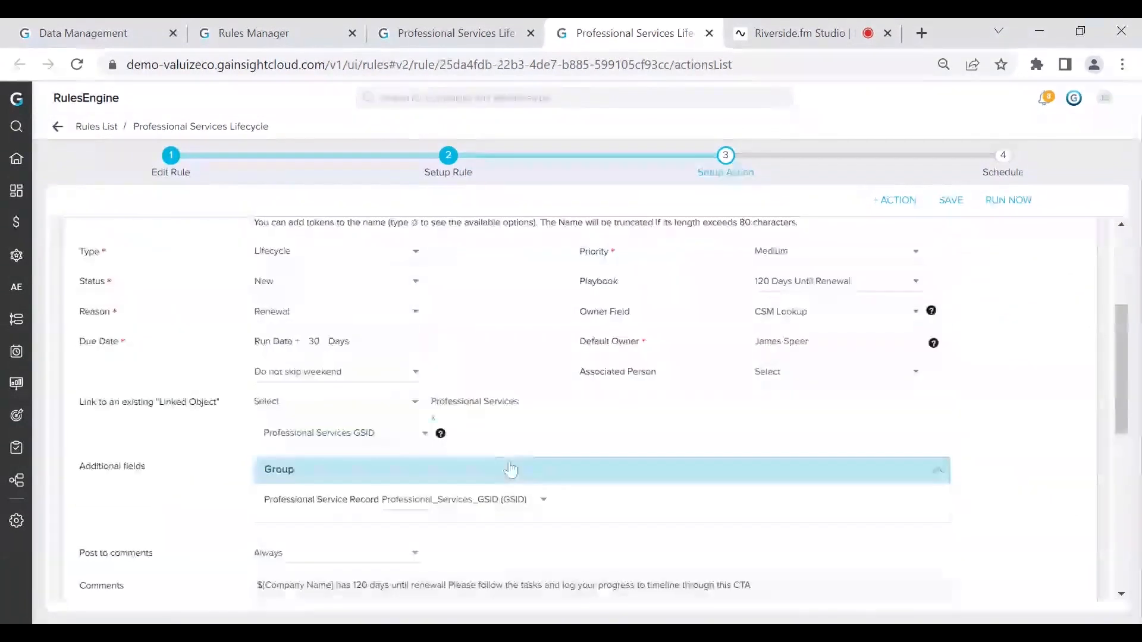
scroll(510, 469, up, 2)
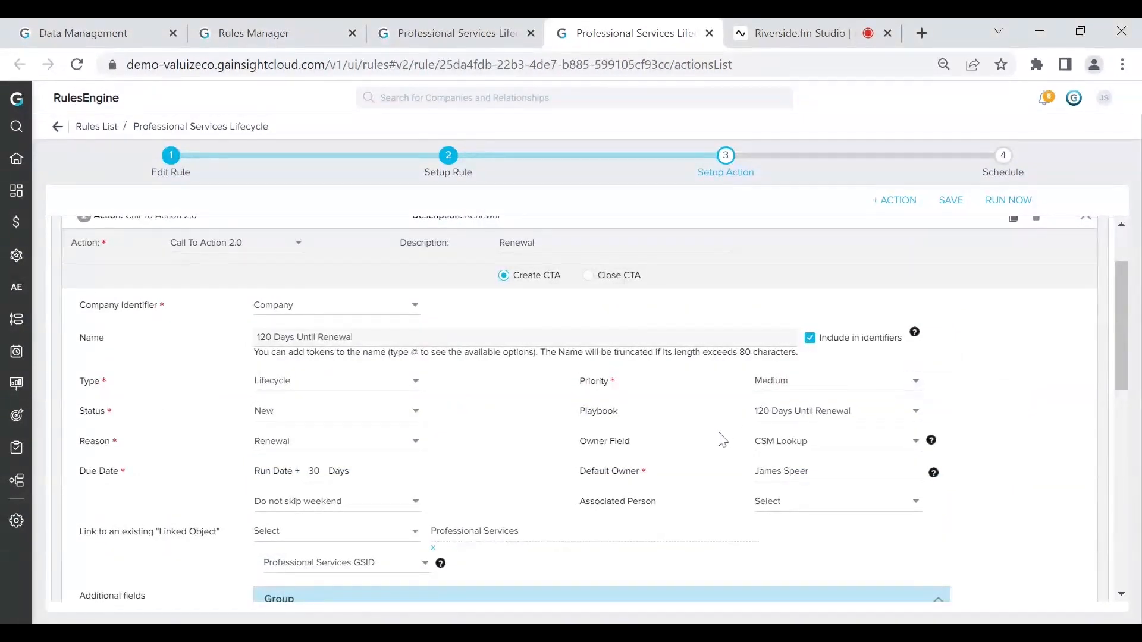
scroll(542, 398, up, 2)
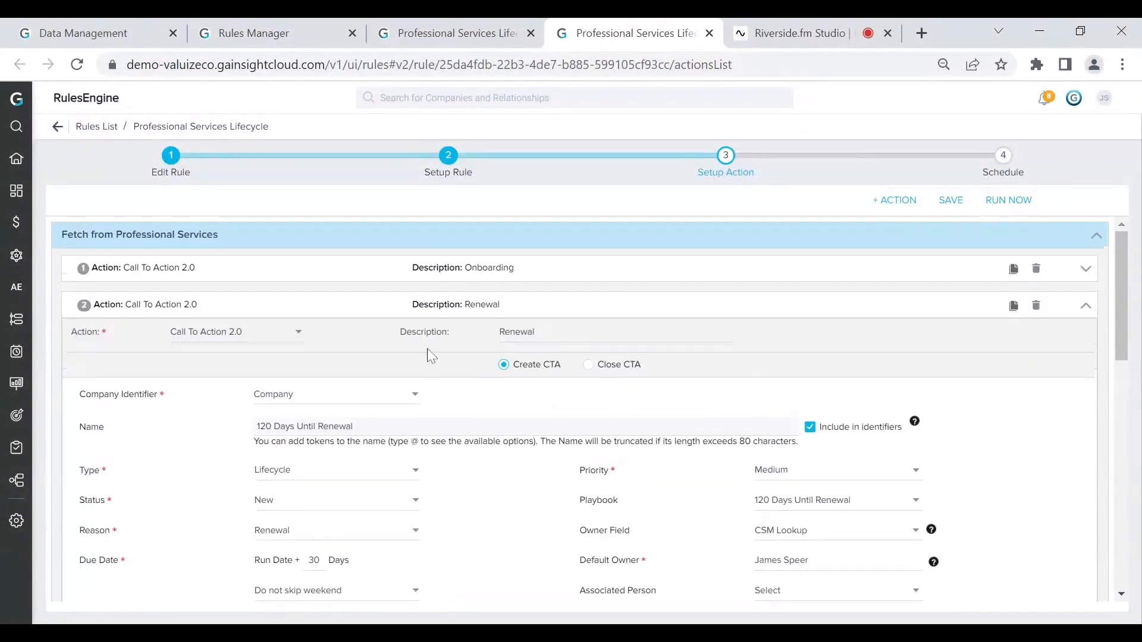
click(474, 306)
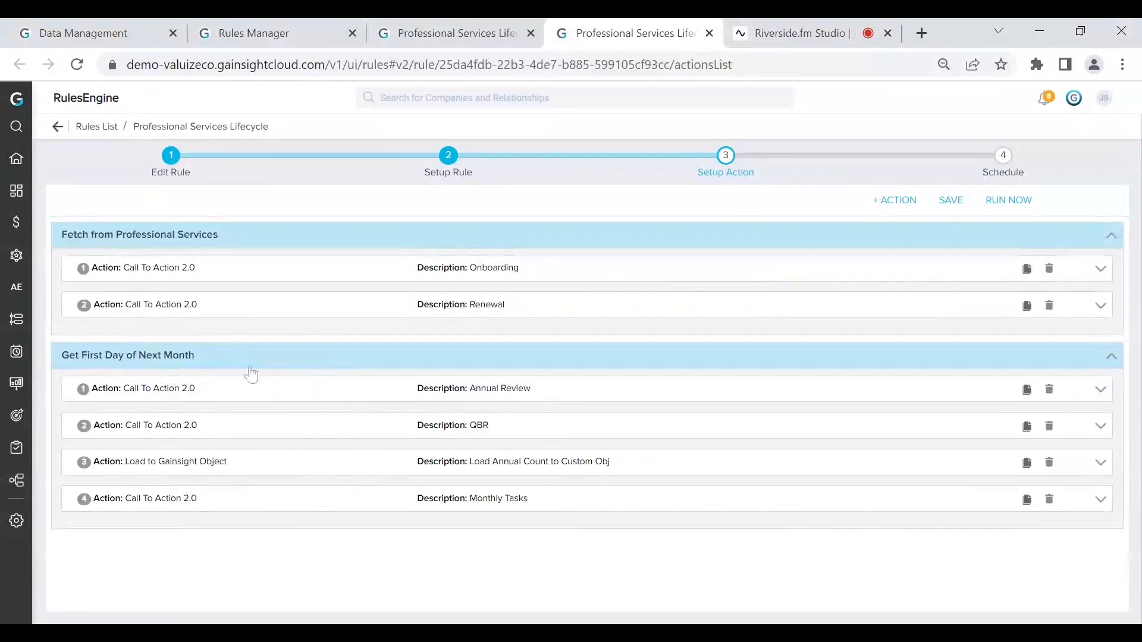
Check the rule's task list for Get First Day of Next Month, and review the Annual Review CTA's settings, playbook and linked object.
click(466, 34)
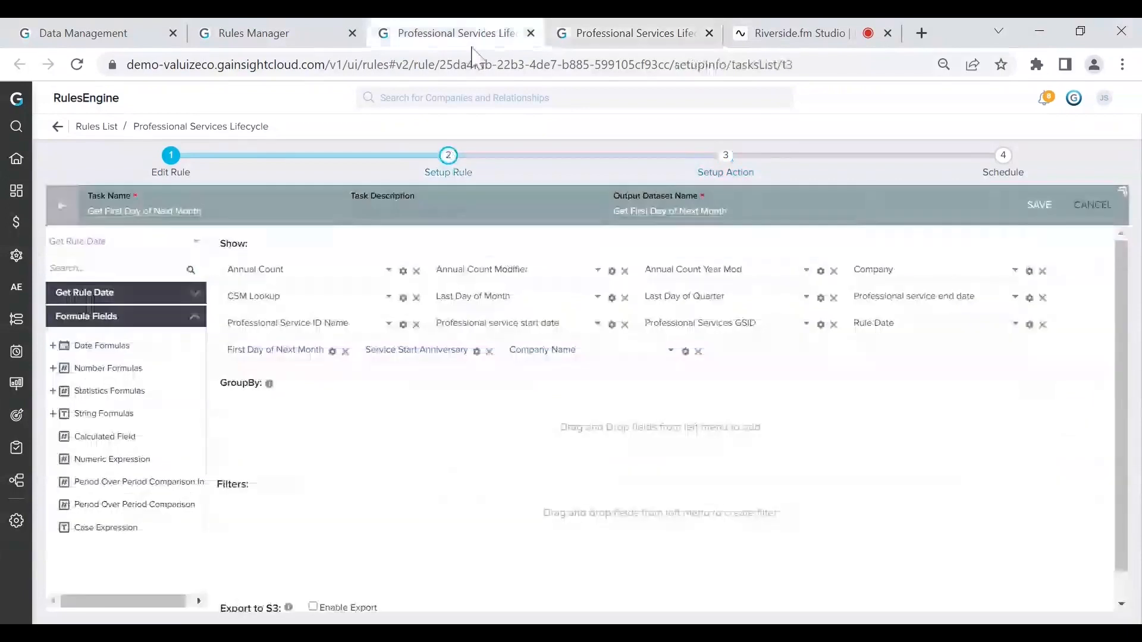
click(63, 206)
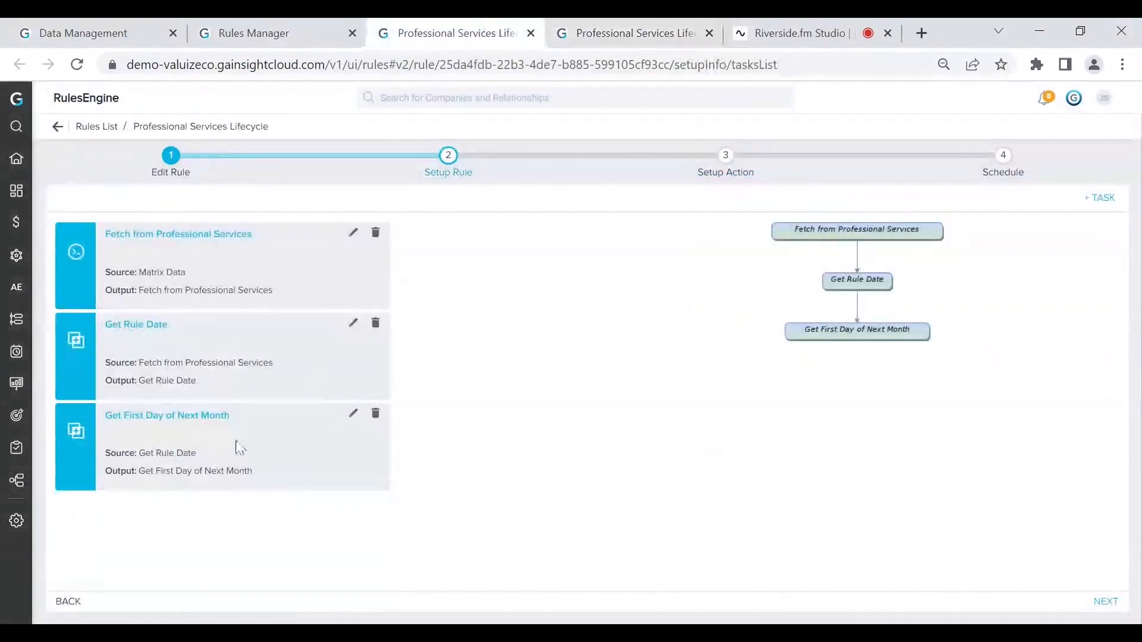
click(618, 34)
click(274, 388)
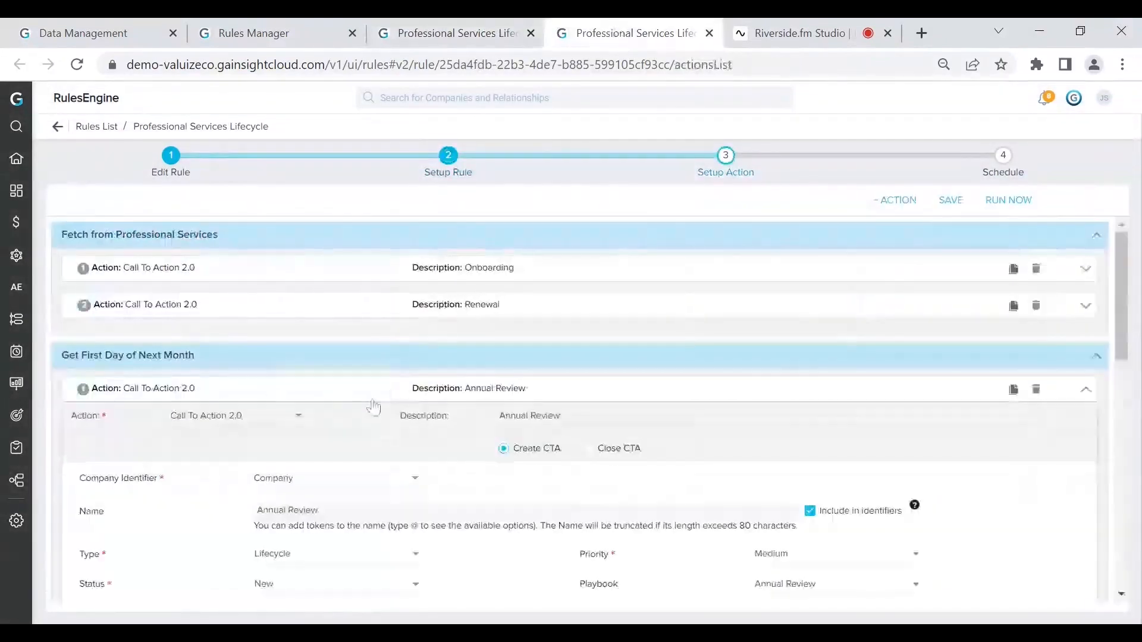
scroll(402, 423, down, 3)
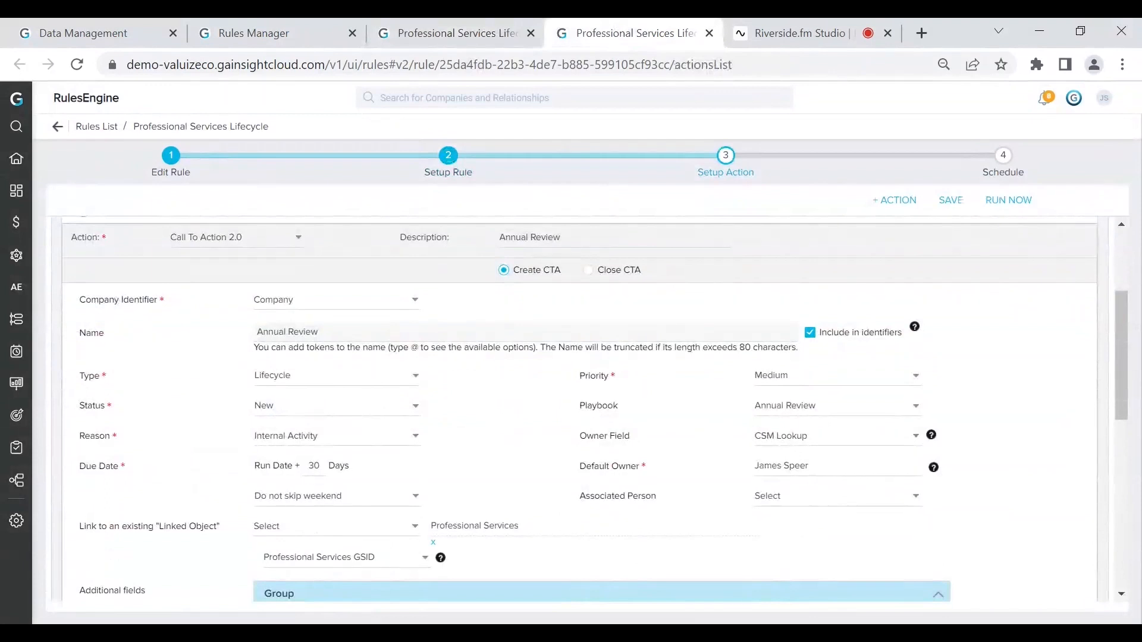
scroll(524, 404, down, 1)
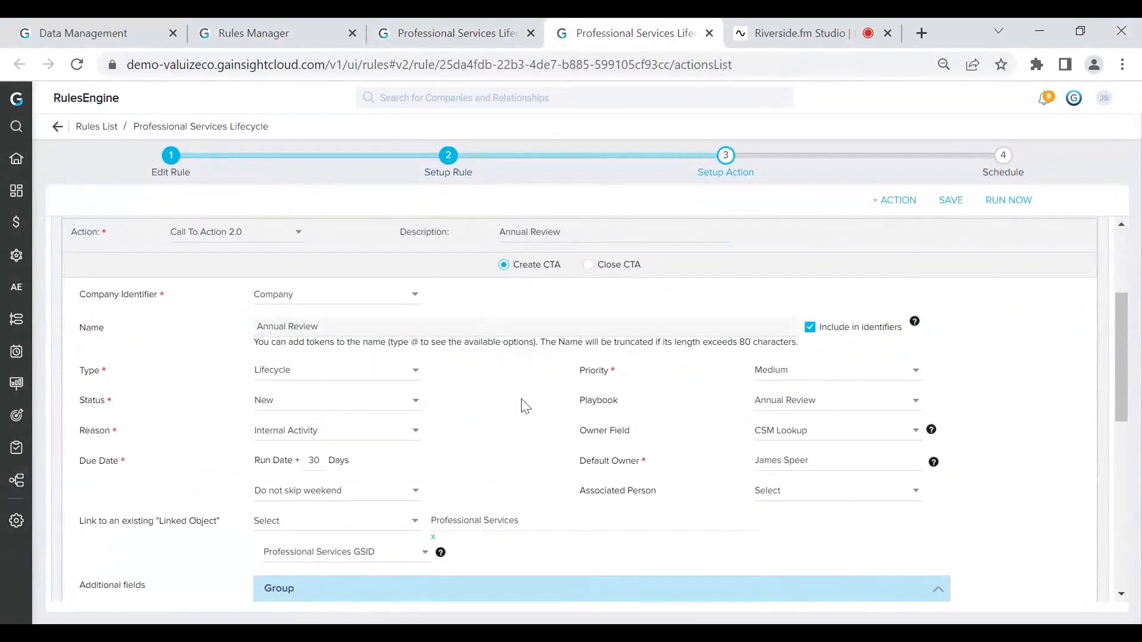
scroll(524, 406, down, 2)
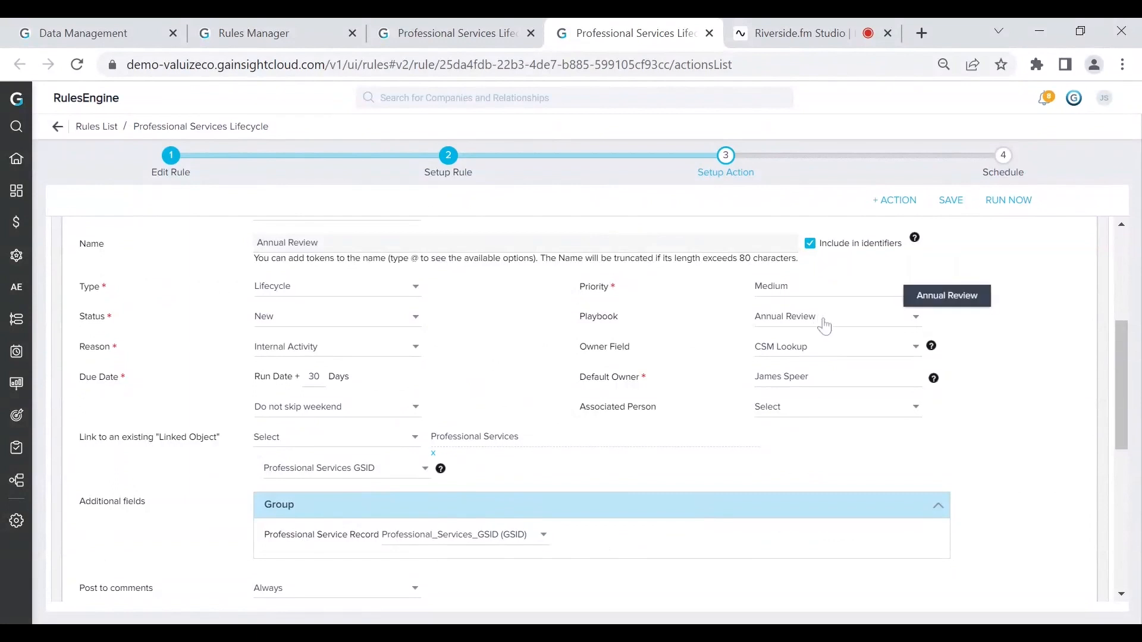
Examine the Annual Review CTA's comment text with its Company Name token and the Service Start Anniversary criteria.
scroll(606, 455, down, 5)
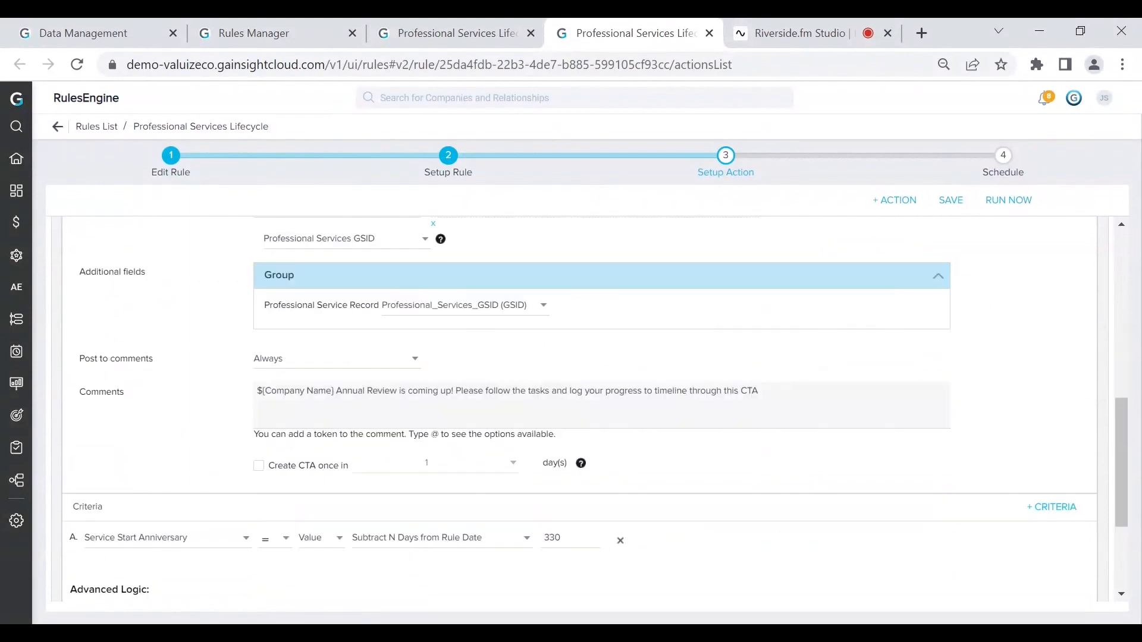
drag(284, 353, 362, 353)
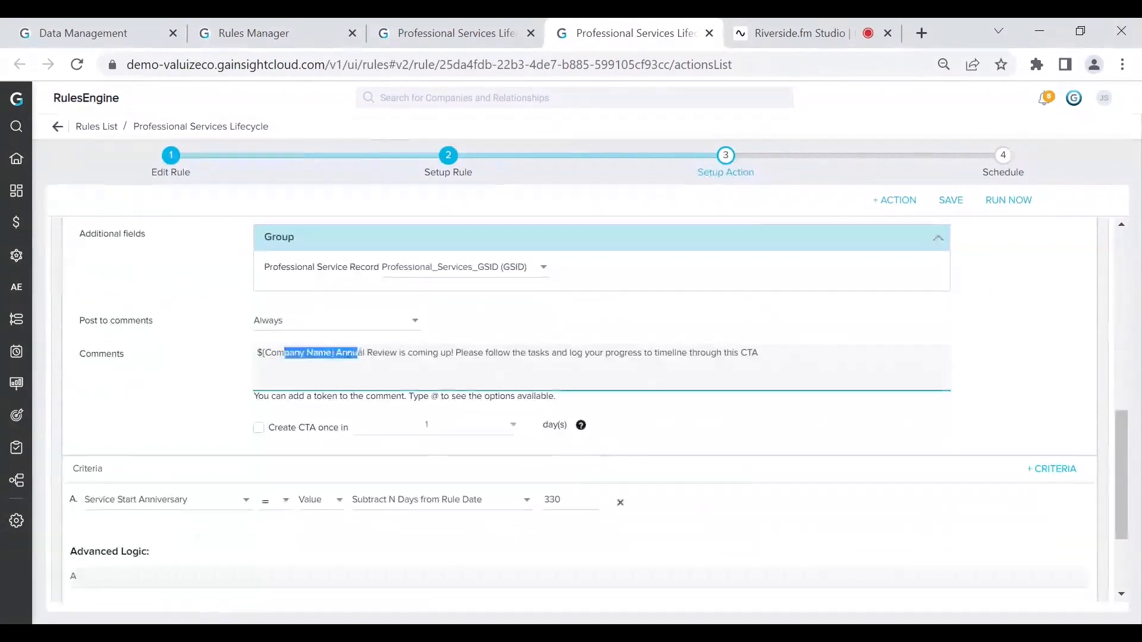
click(417, 353)
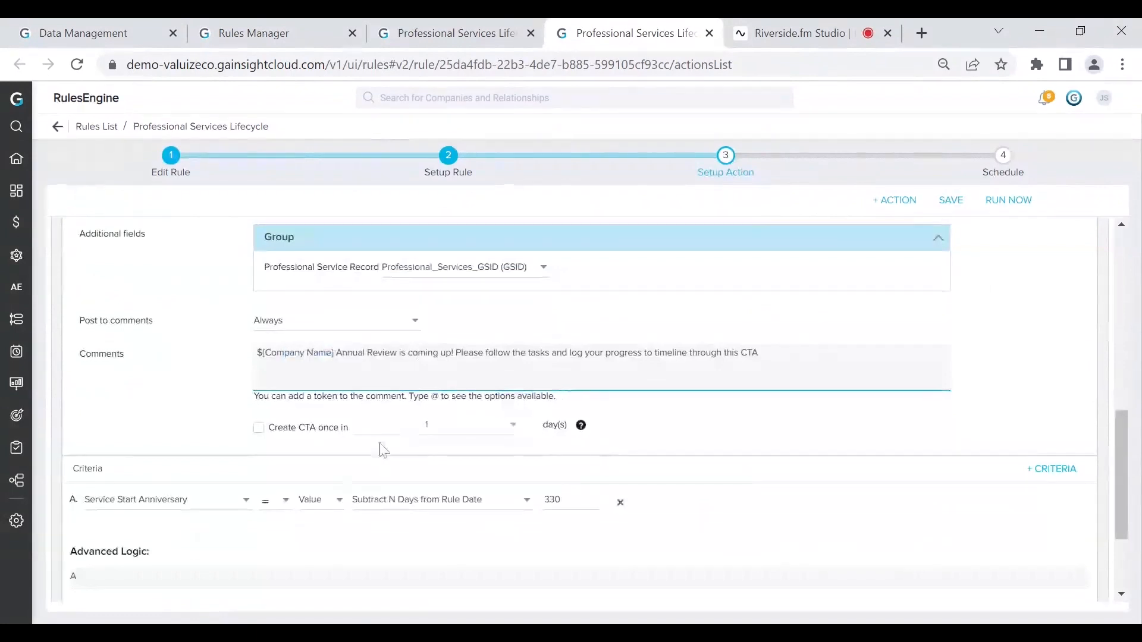
scroll(381, 449, down, 2)
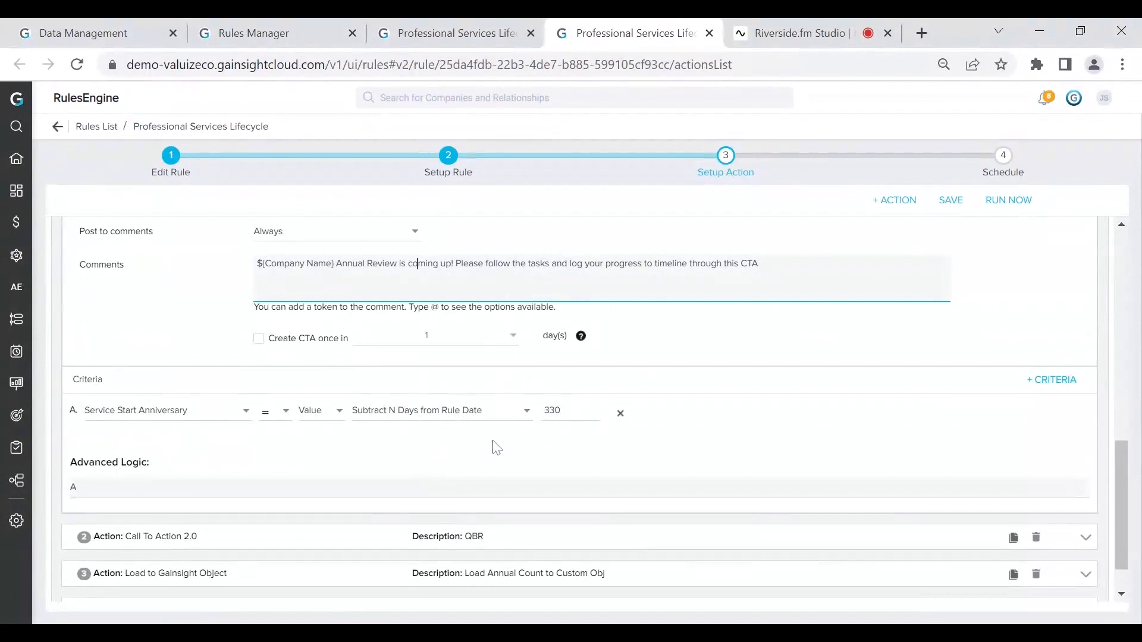
Review the Annual Review CTA's linked object, additional fields and anniversary criteria once more, and collapse the action.
scroll(499, 455, up, 2)
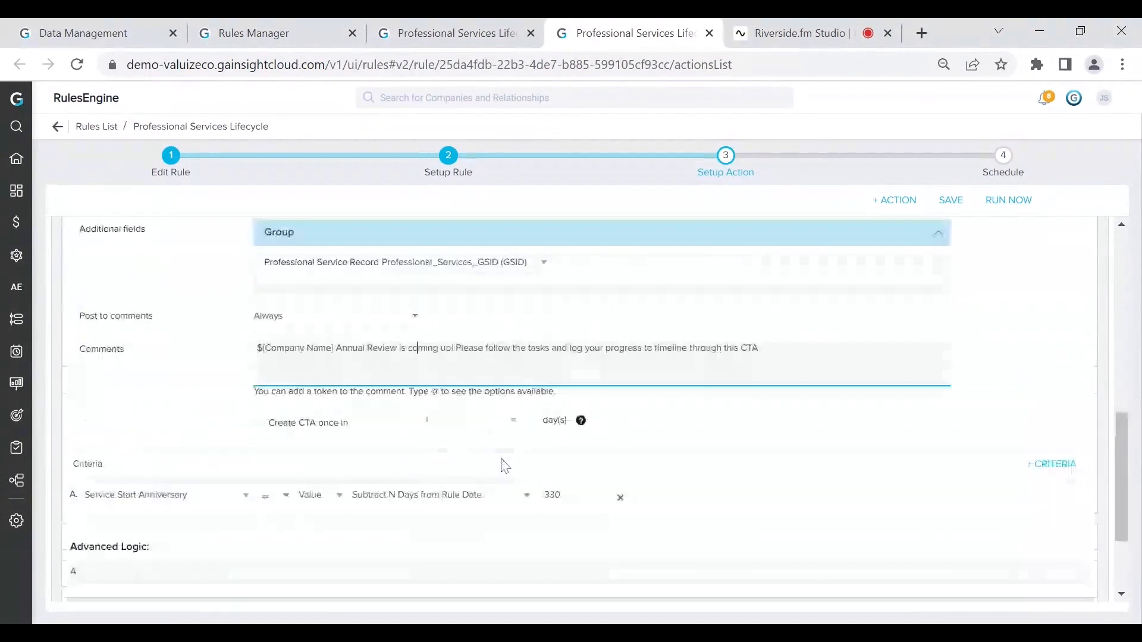
scroll(466, 309, up, 6)
scroll(469, 331, down, 4)
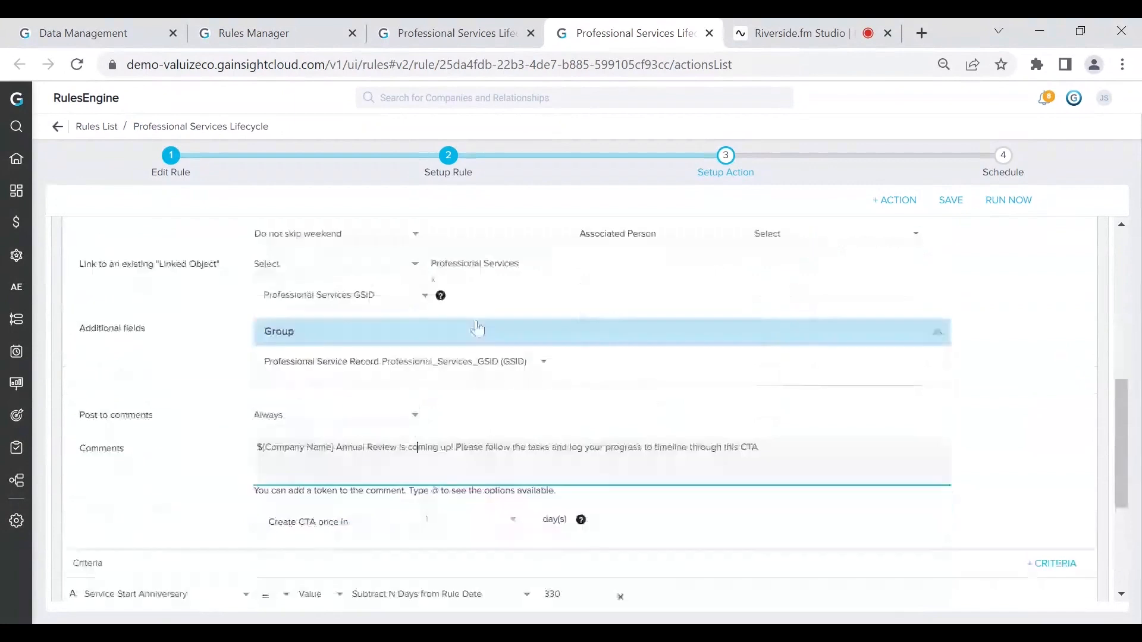
scroll(459, 439, down, 4)
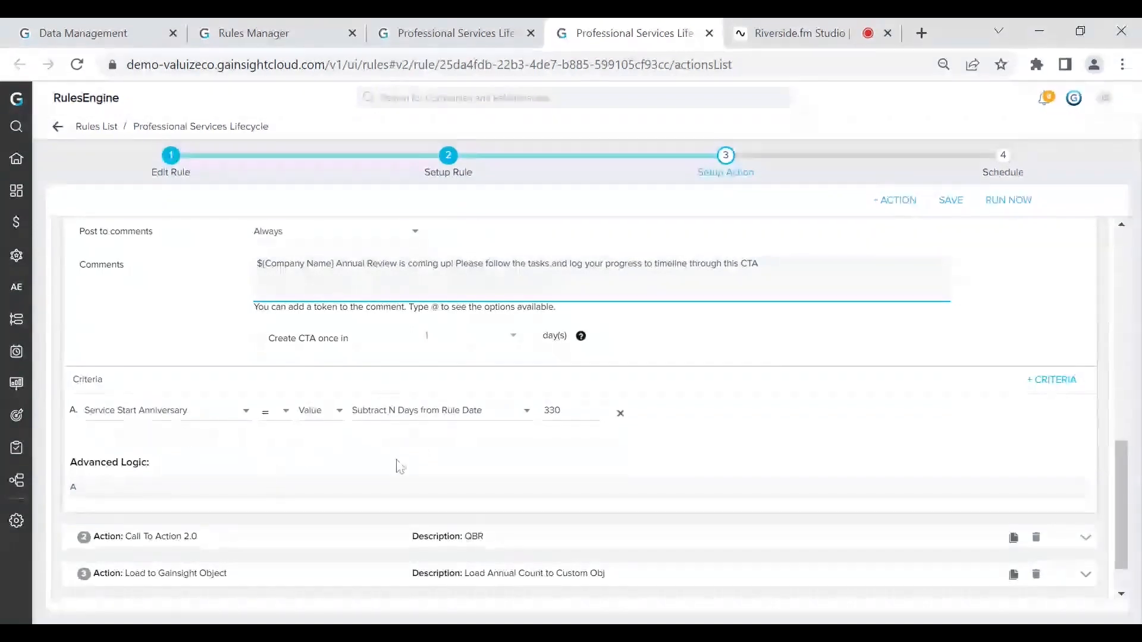
scroll(393, 455, up, 9)
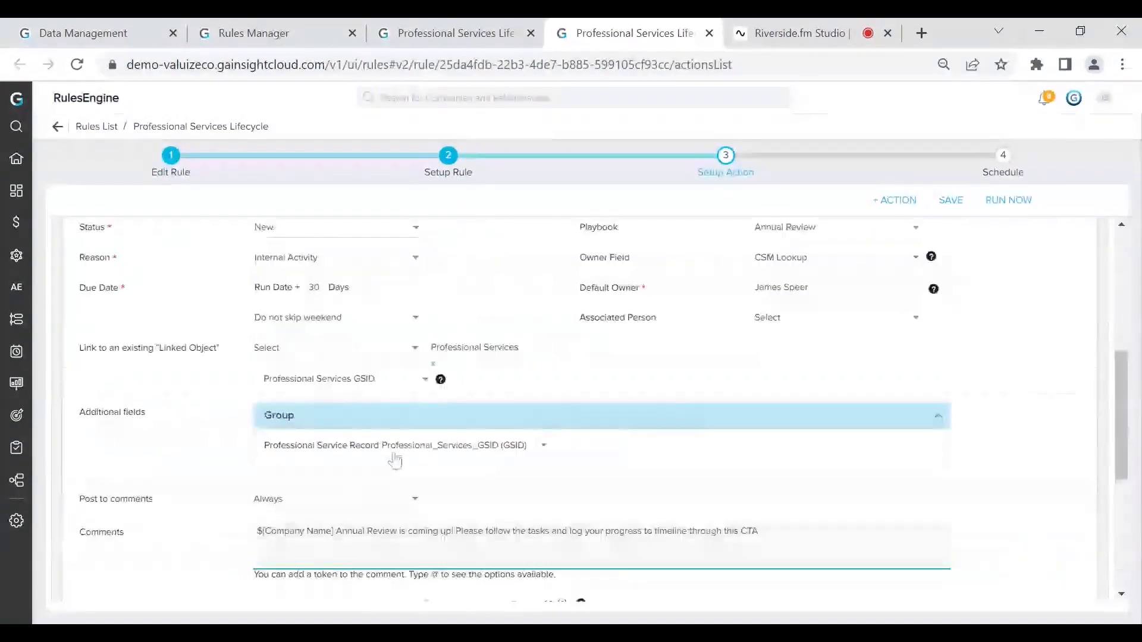
scroll(402, 421, up, 2)
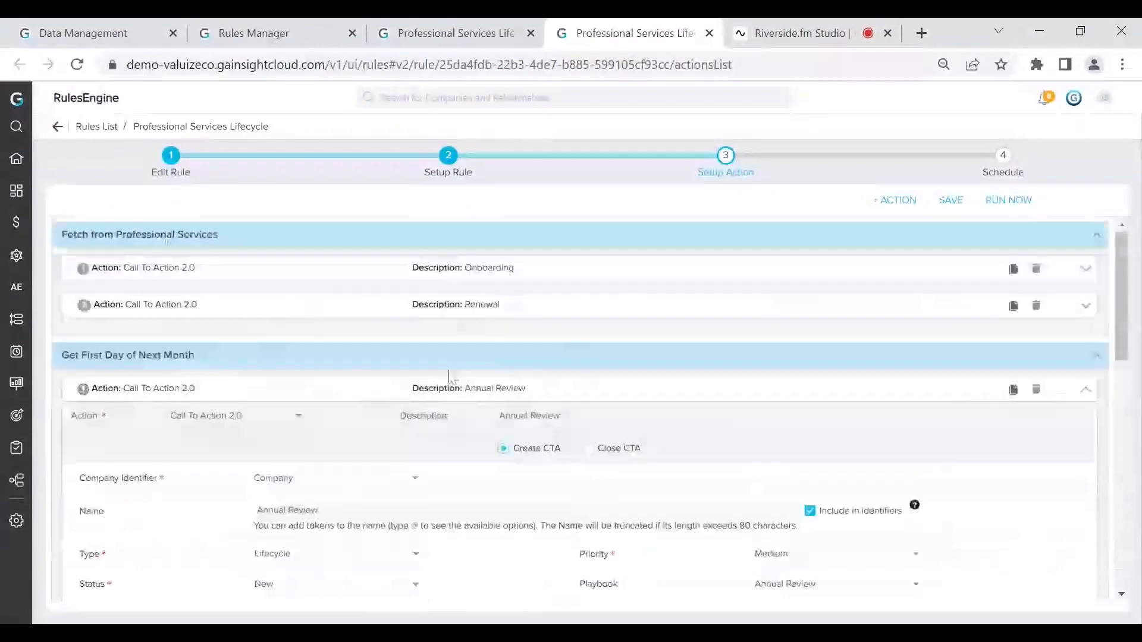
click(450, 381)
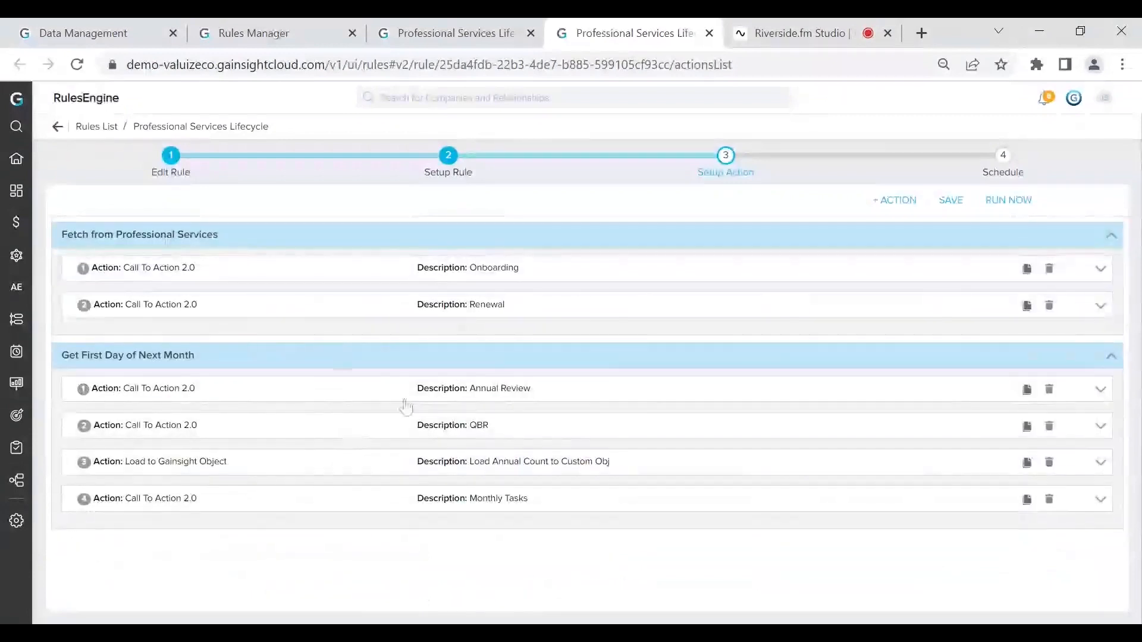
Expand the QBR action, review its CTA settings, comment text and Service Start Anniversary criteria with their advanced logic, and collapse it.
click(419, 421)
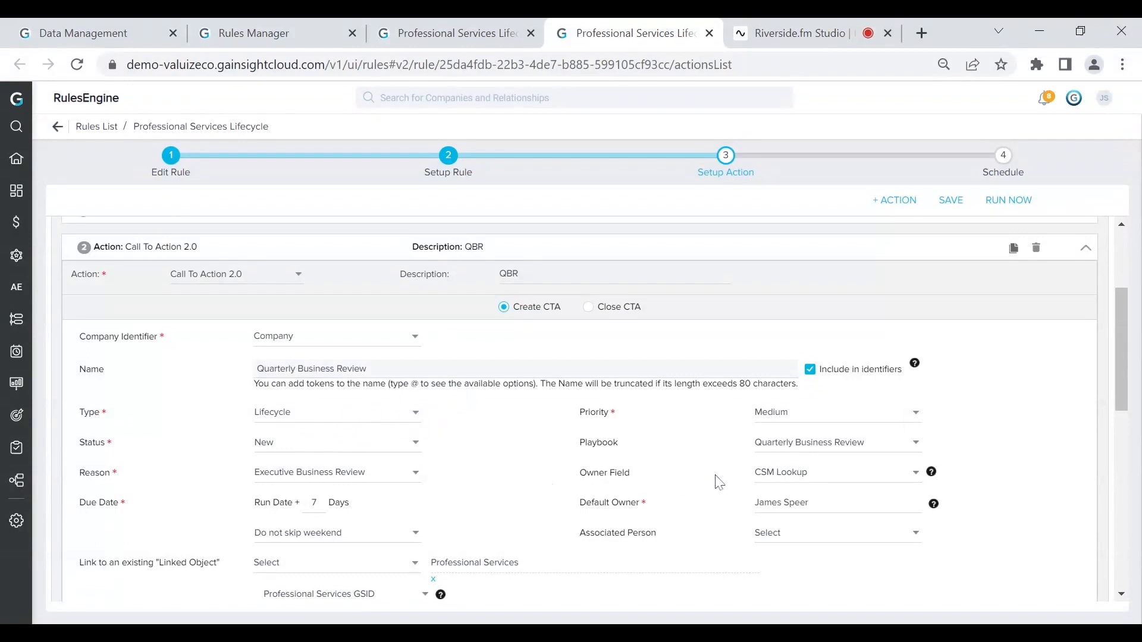
scroll(660, 476, down, 5)
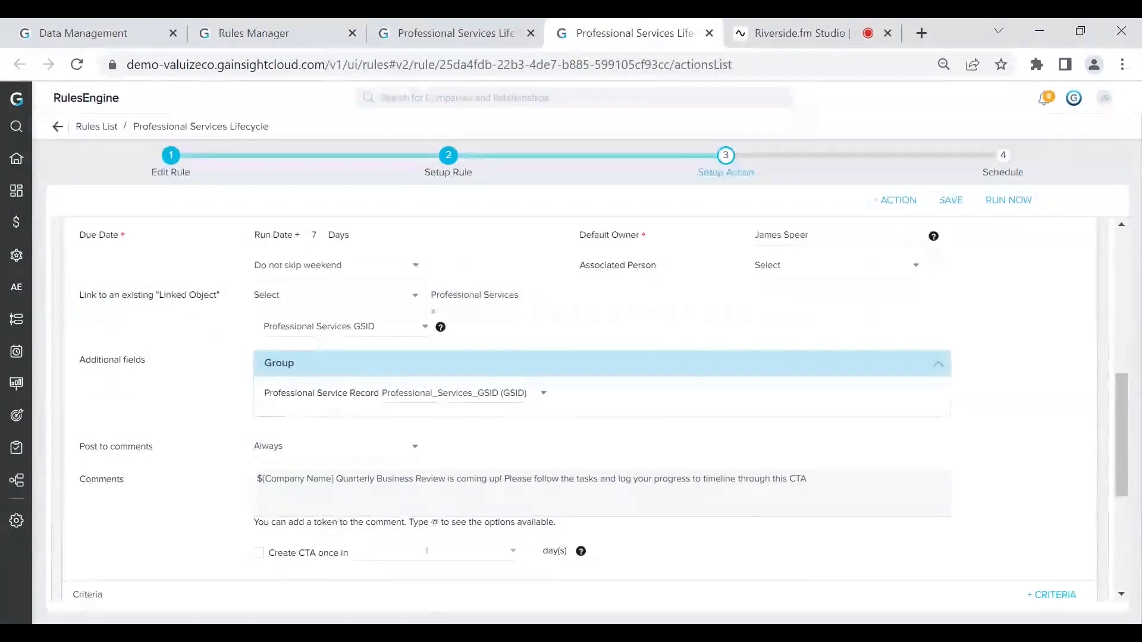
scroll(425, 402, down, 3)
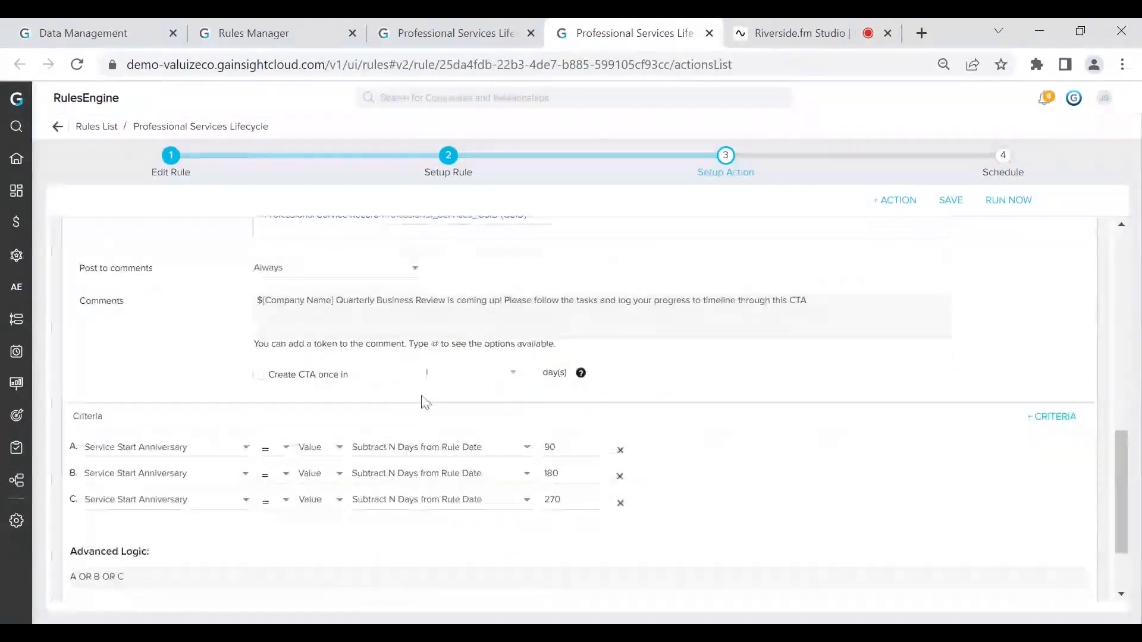
scroll(297, 375, down, 2)
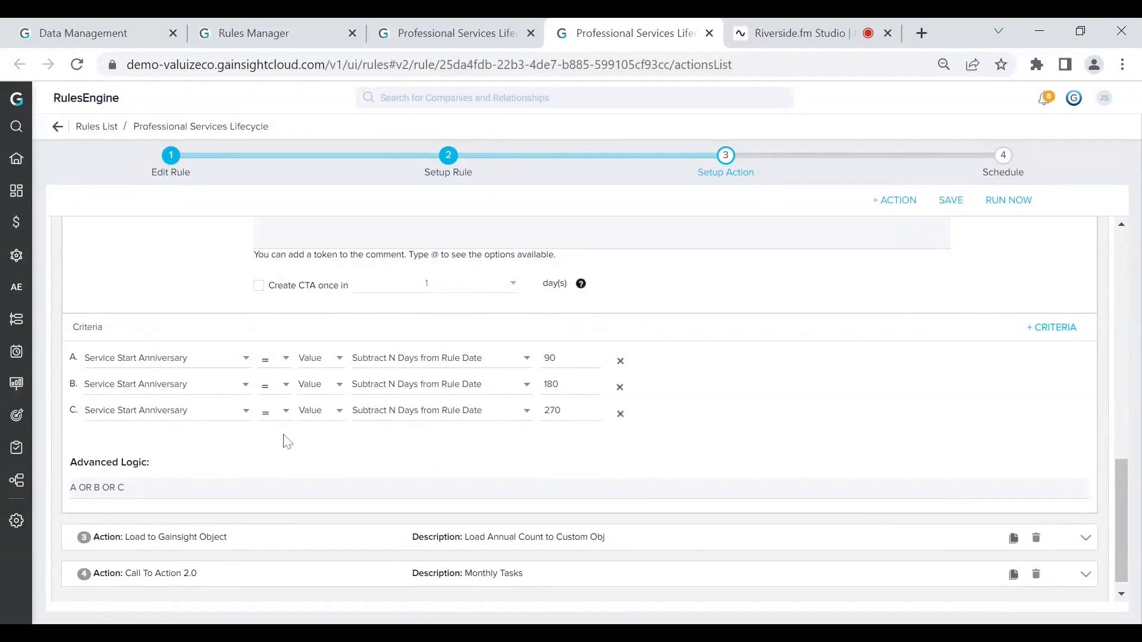
scroll(285, 438, up, 8)
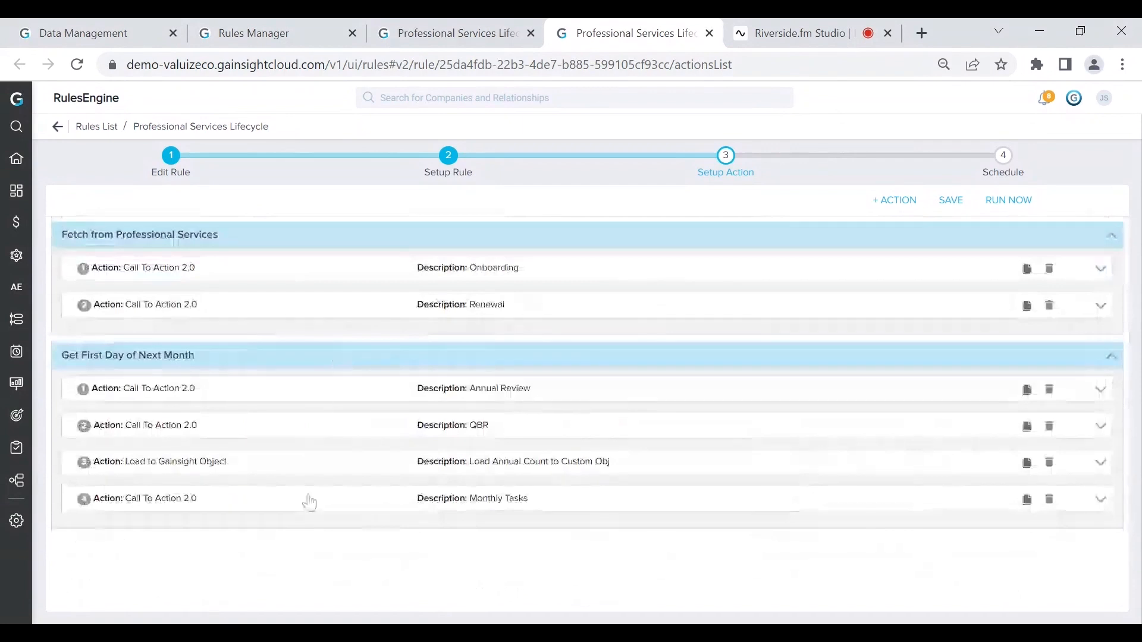
Expand the Monthly Tasks action and review its CTA settings, playbook, comment text and Last Day of Month criteria.
click(288, 505)
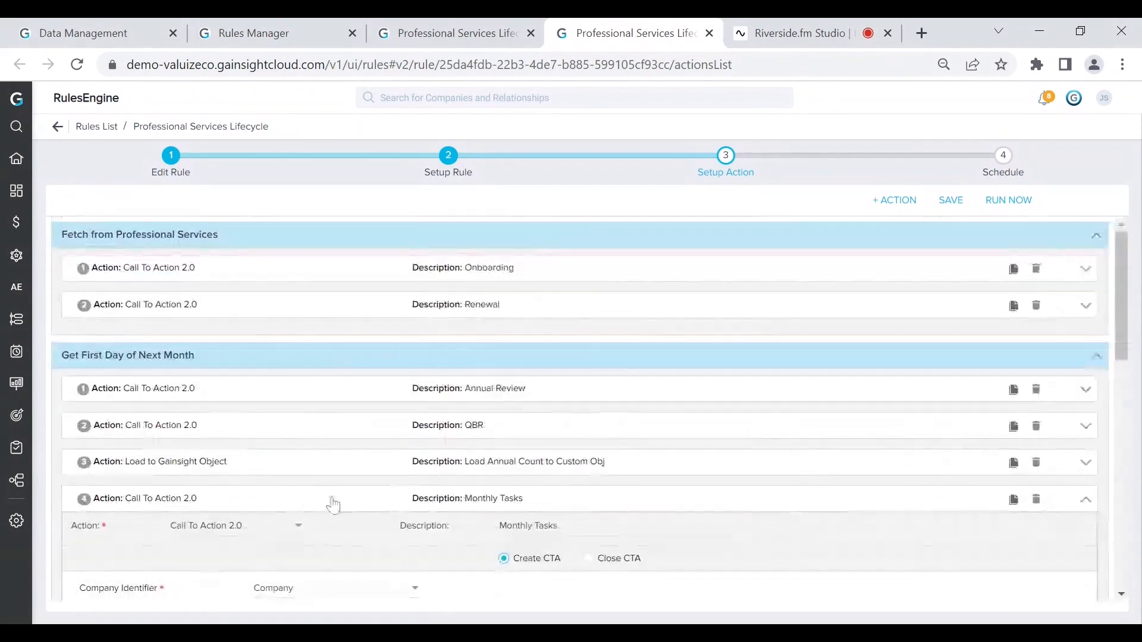
scroll(339, 476, down, 2)
scroll(374, 402, down, 2)
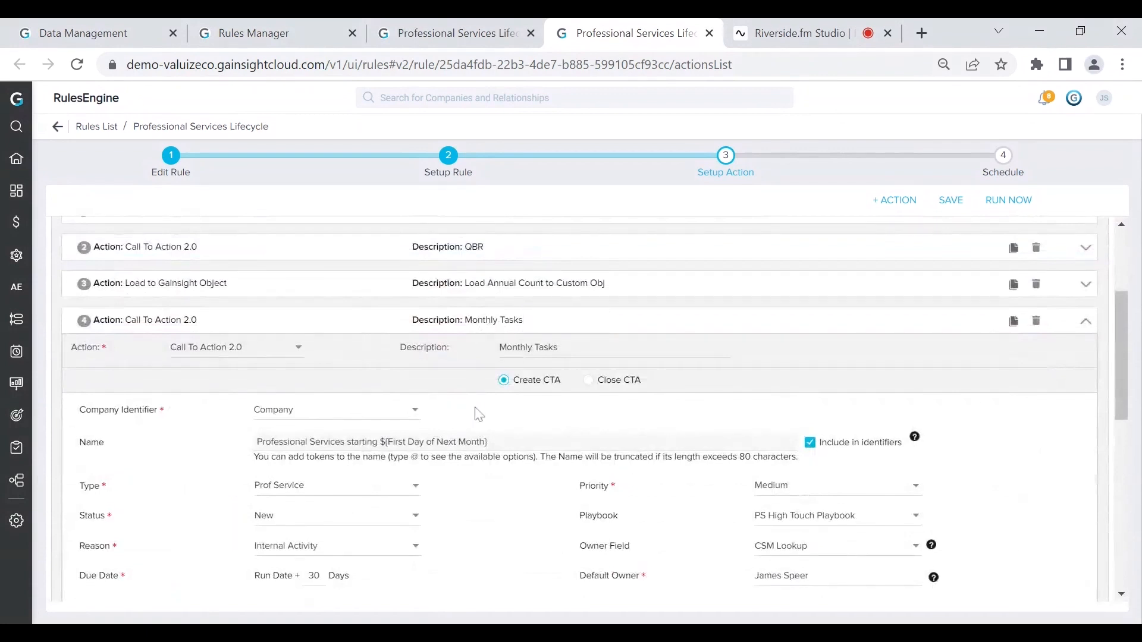
scroll(486, 410, down, 3)
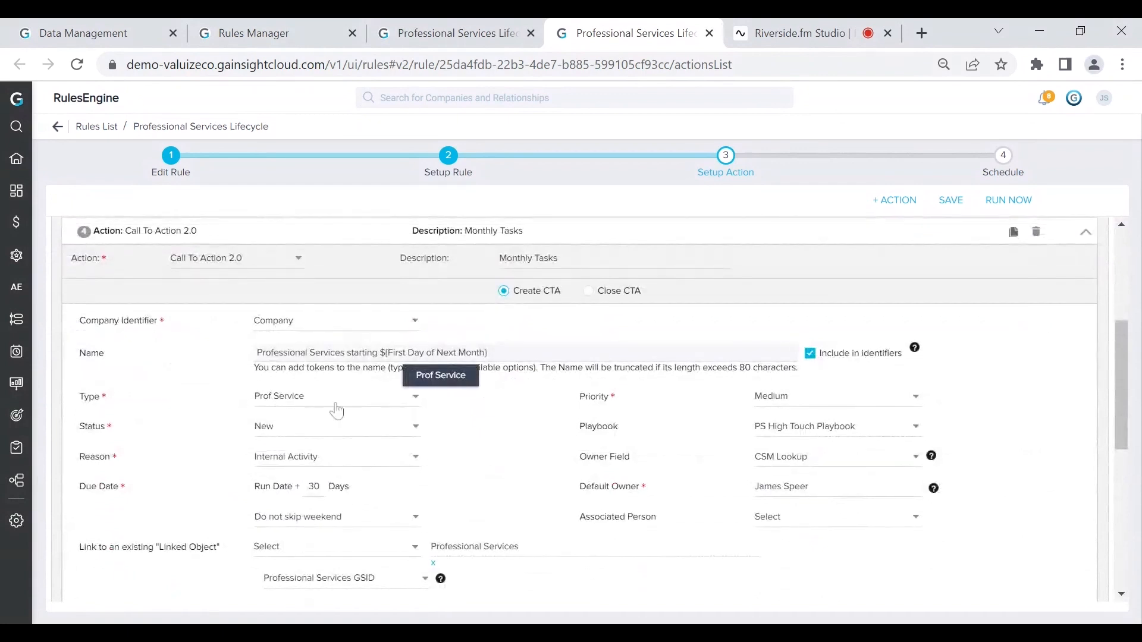
scroll(510, 439, down, 10)
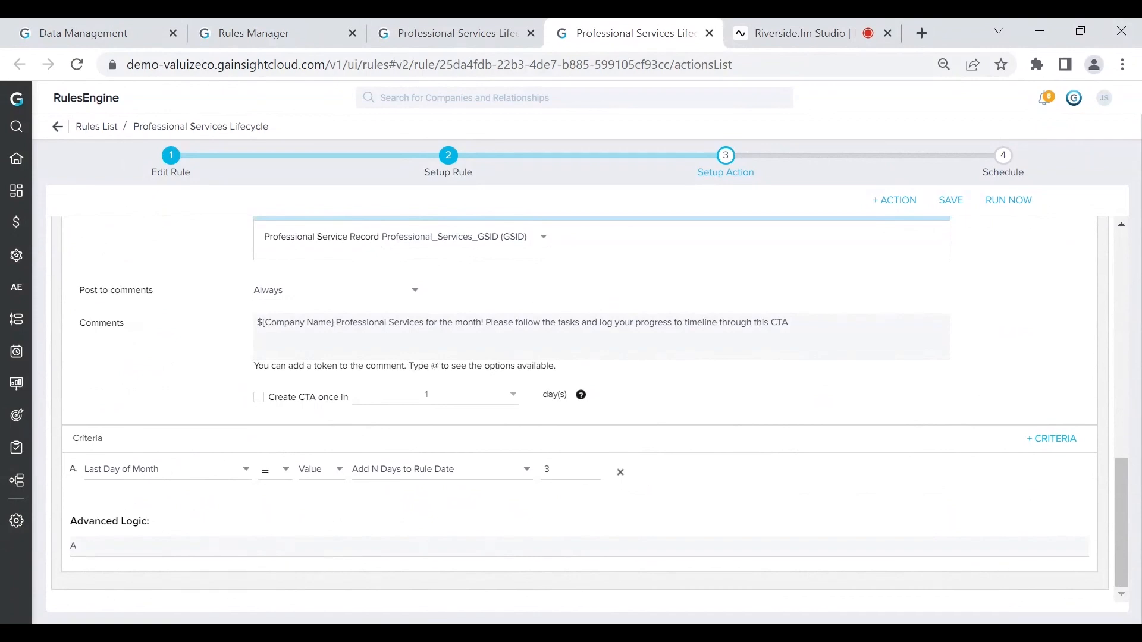
Examine the Monthly Tasks CTA's name with its First Day of Next Month token, and collapse the action.
scroll(472, 482, up, 7)
scroll(471, 482, up, 2)
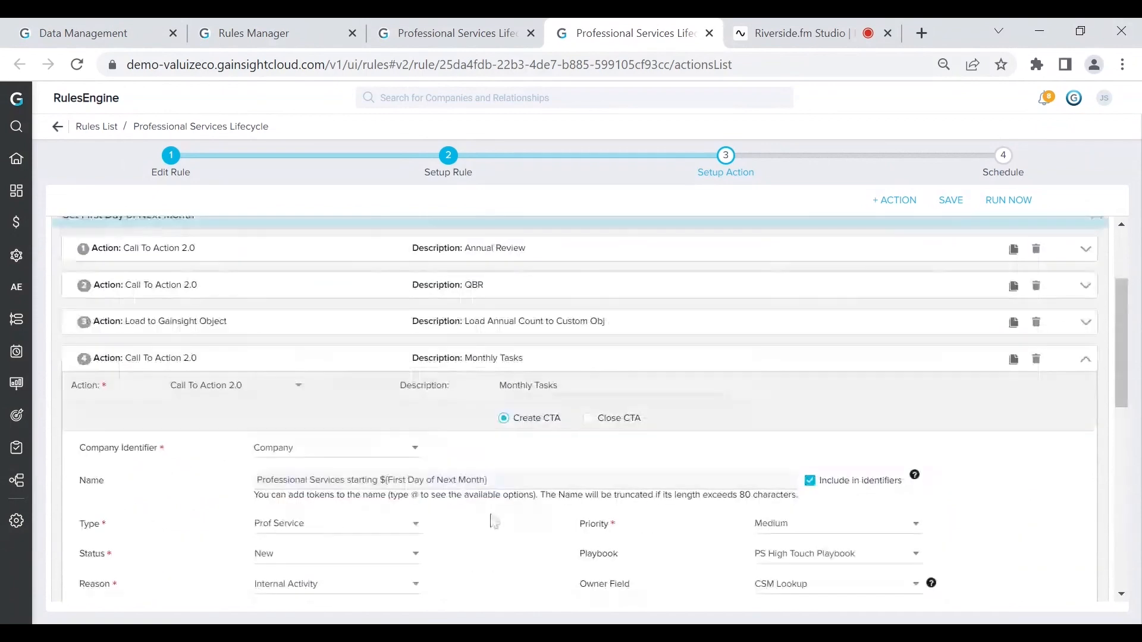
scroll(497, 506, down, 1)
click(409, 392)
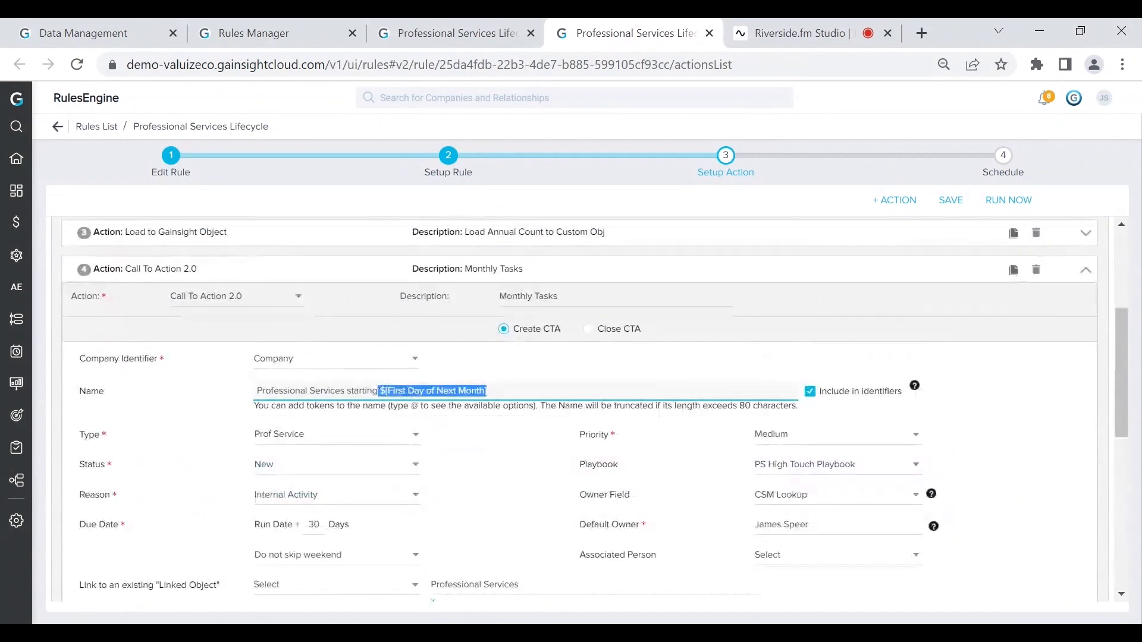
click(468, 438)
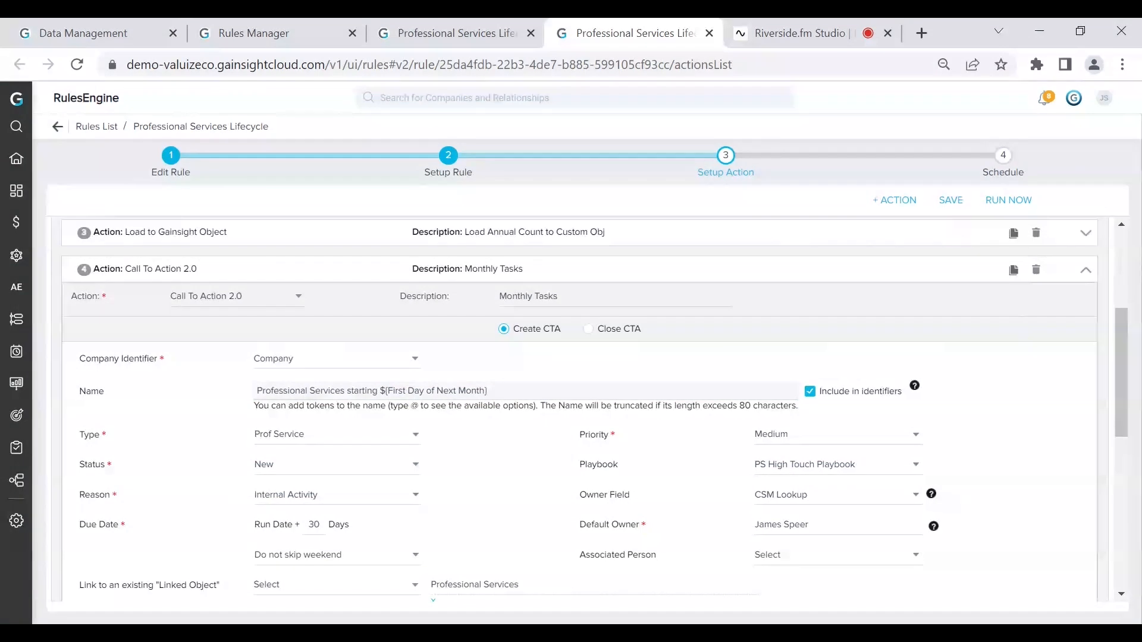
drag(295, 390, 407, 391)
click(472, 454)
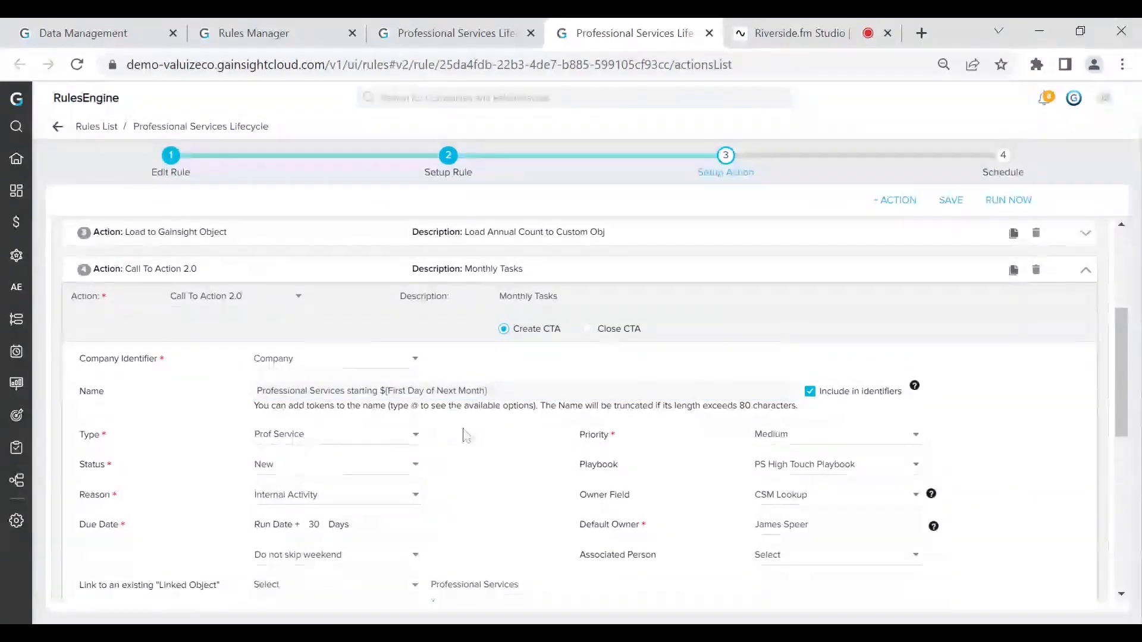
click(491, 271)
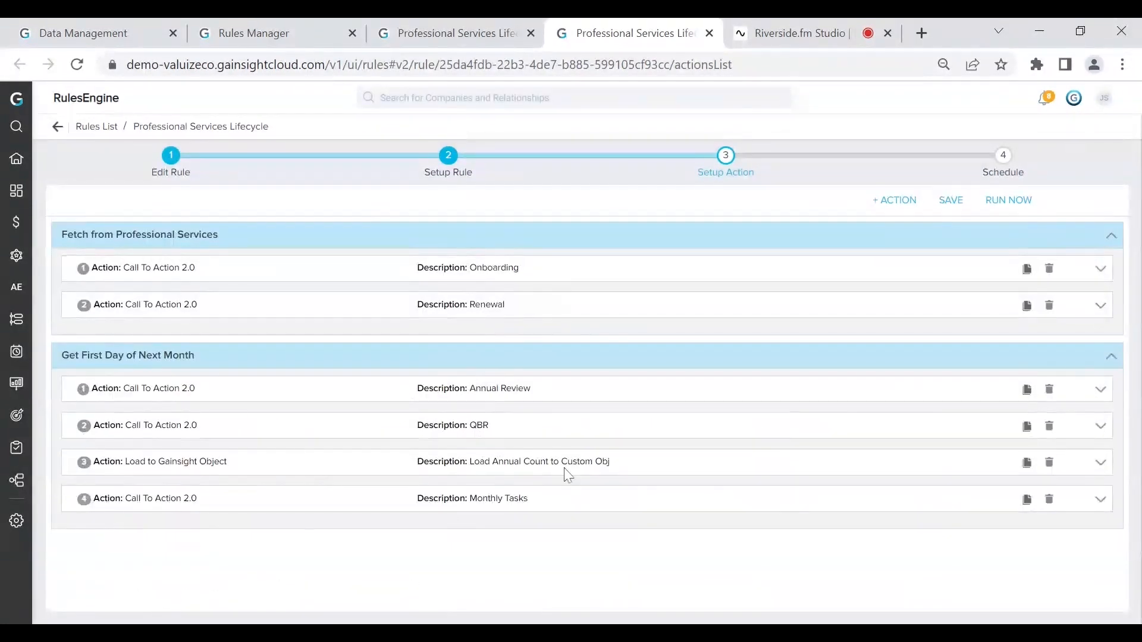
Expand the Load Annual Count to Custom Obj action and review its Upsert operation, Annual Count mapping and identifier fields.
click(302, 465)
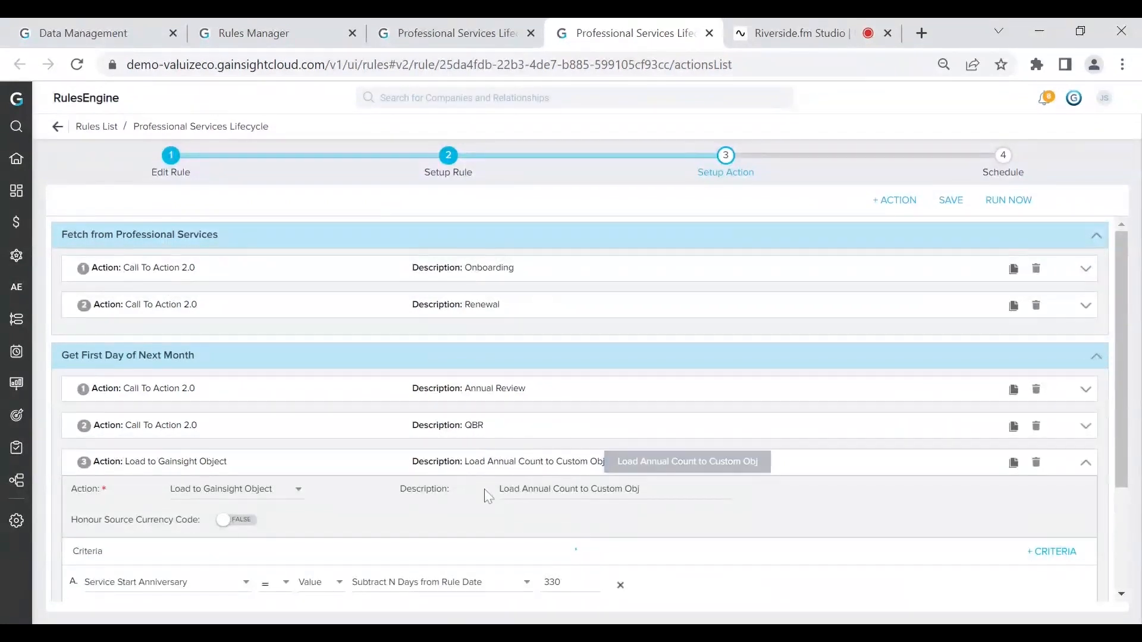
scroll(488, 493, down, 3)
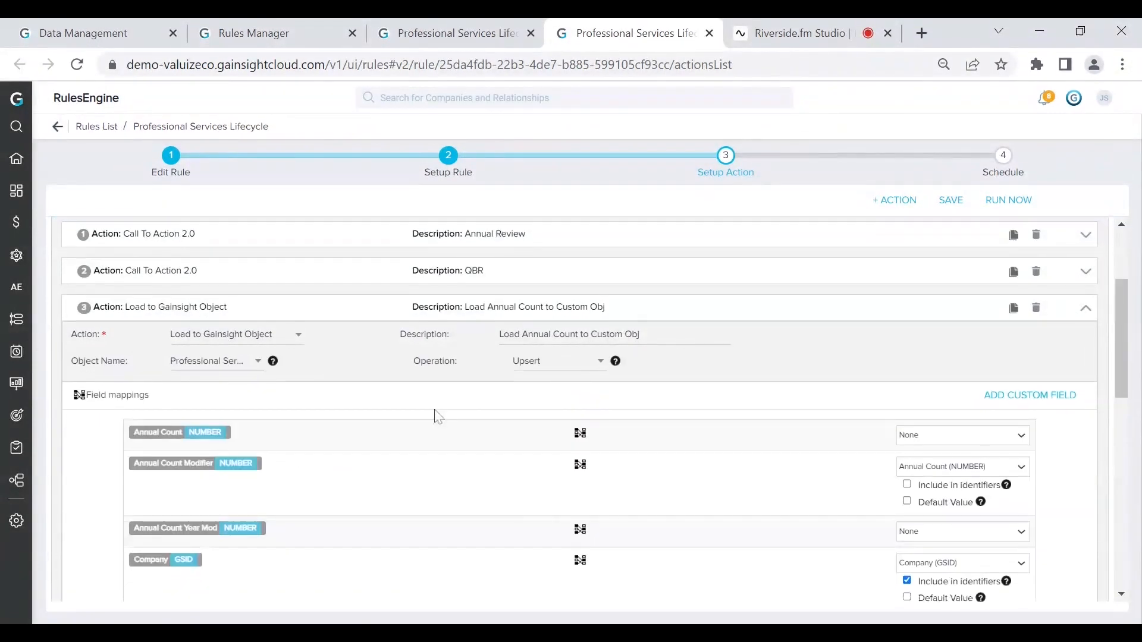
scroll(433, 415, down, 2)
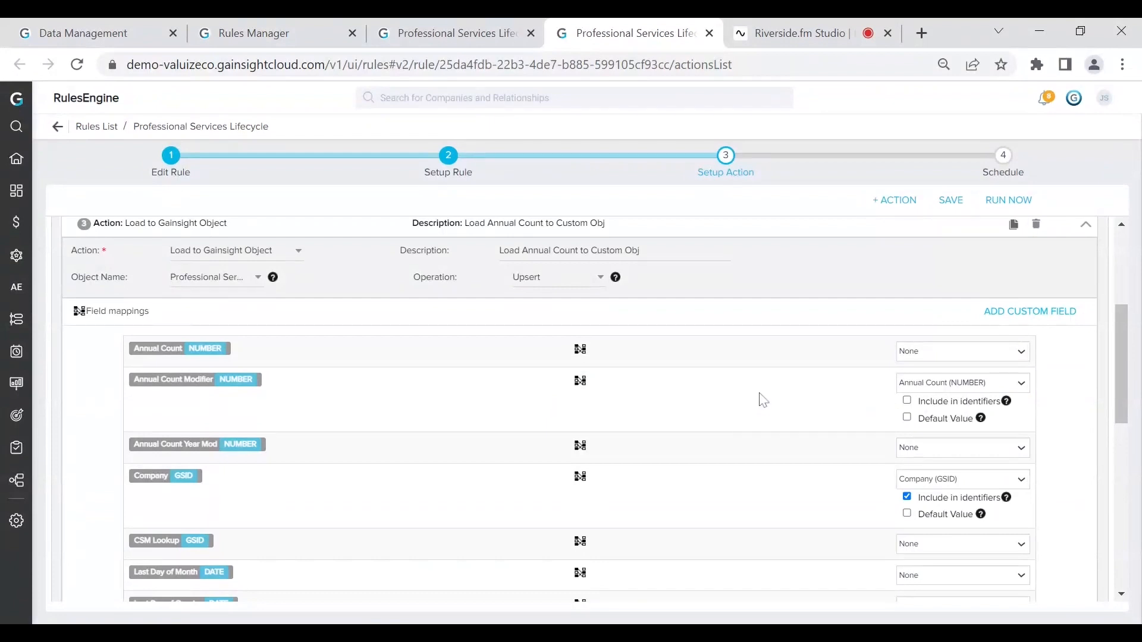
scroll(762, 401, down, 2)
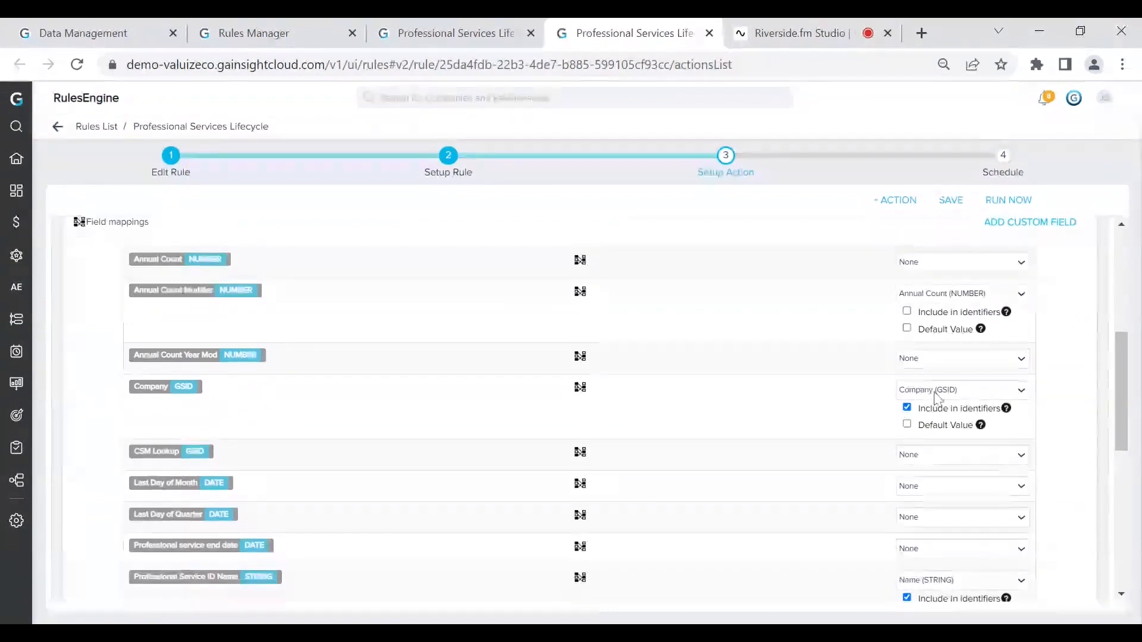
scroll(797, 409, down, 3)
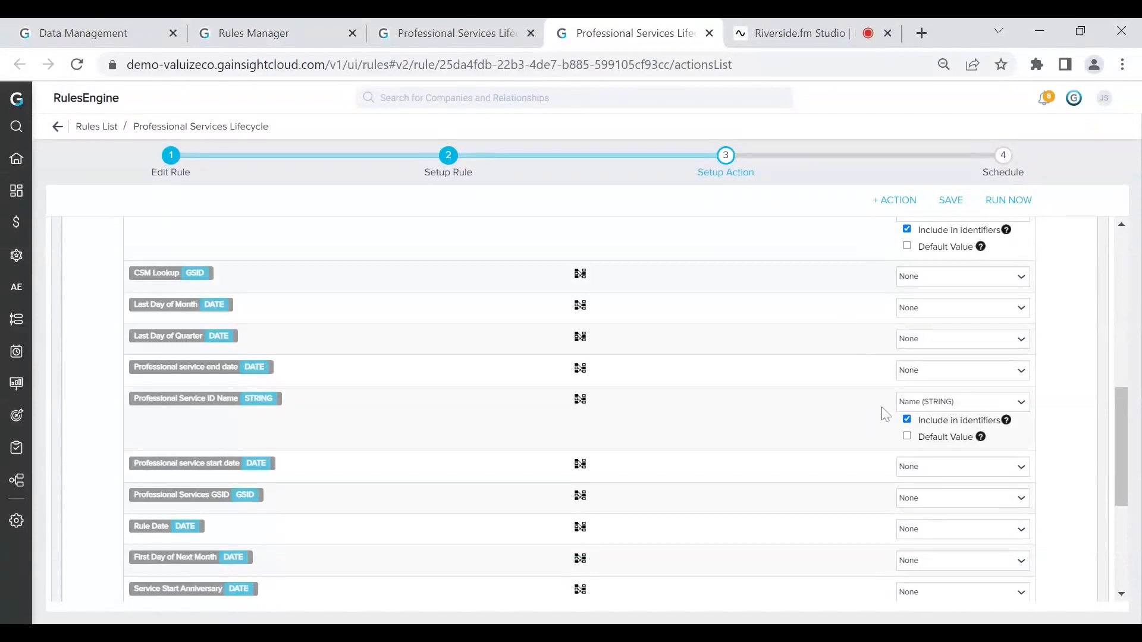
Check the remaining field mappings and the Service Start Anniversary criteria of the Load to Gainsight Object action, and collapse it.
scroll(813, 404, down, 3)
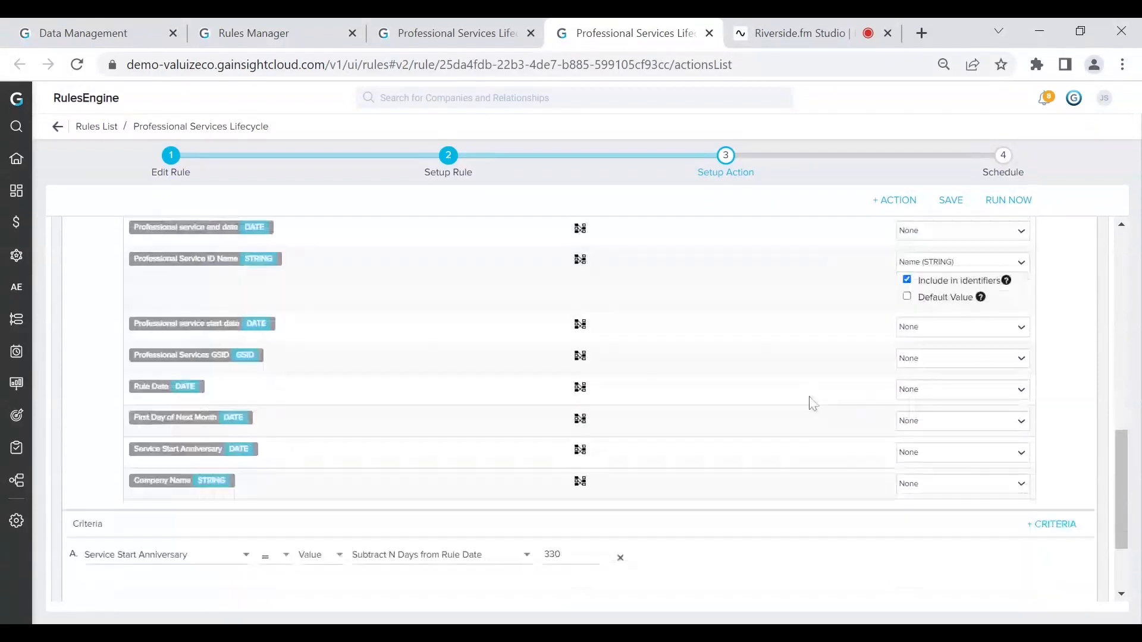
scroll(813, 404, down, 2)
scroll(714, 431, up, 10)
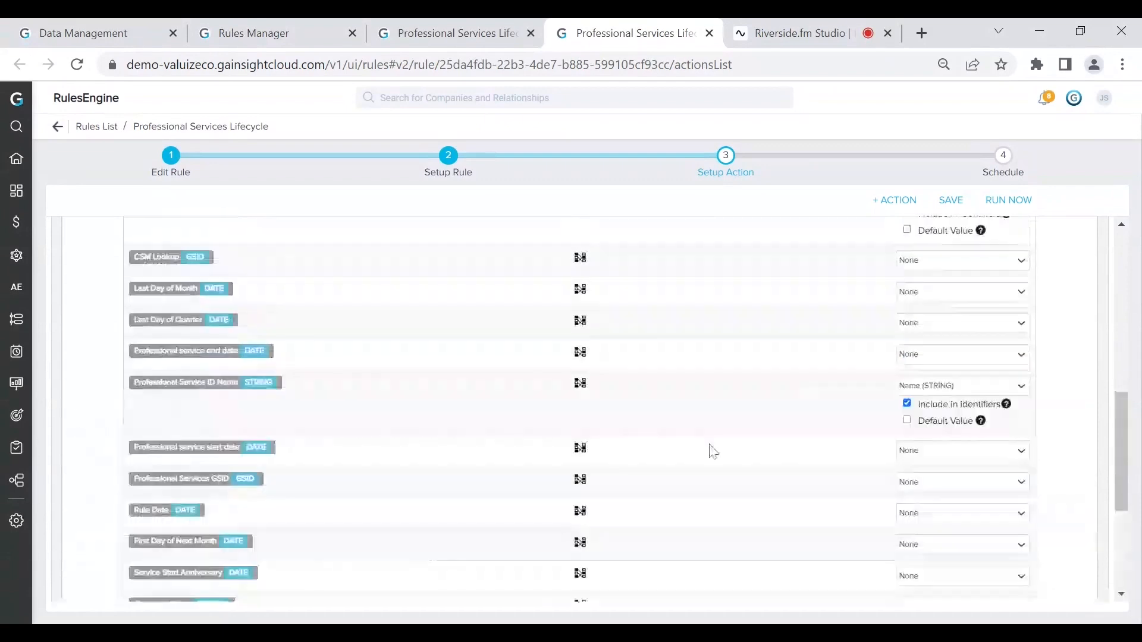
scroll(779, 340, up, 3)
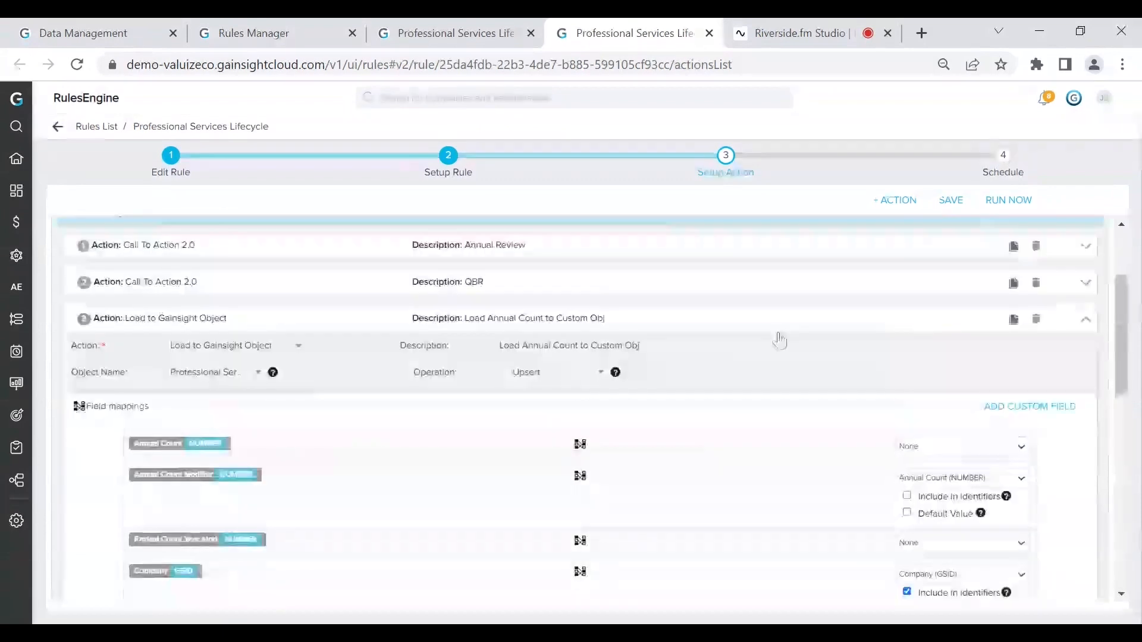
click(777, 320)
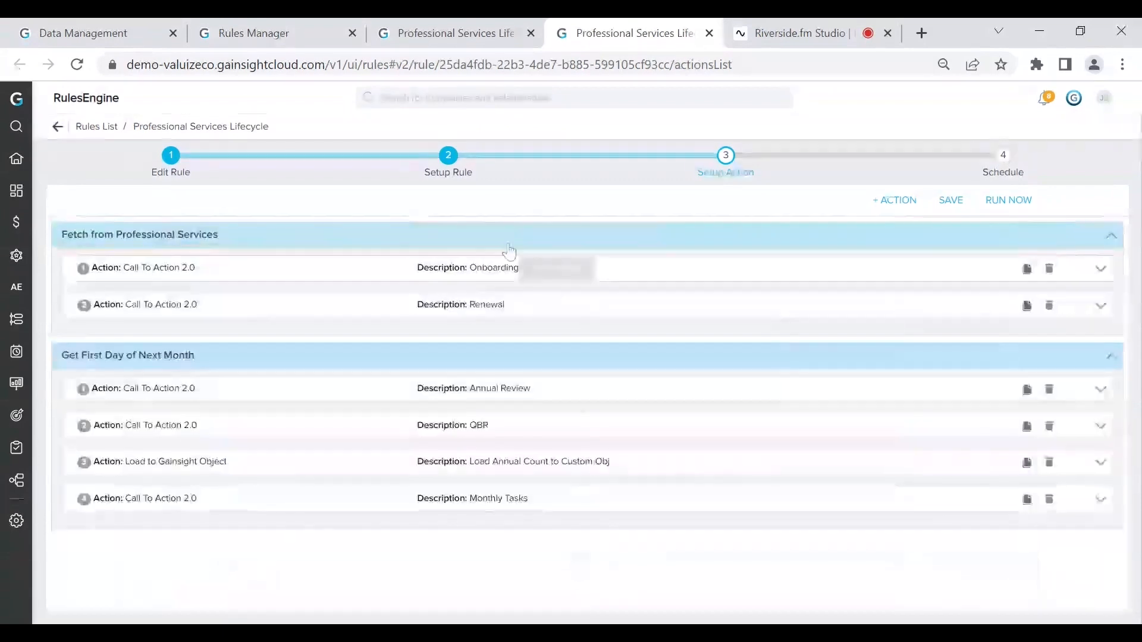
Inspect the Annual Count values of the Professional Services records in Data Management and return to the rule's action setup.
click(83, 32)
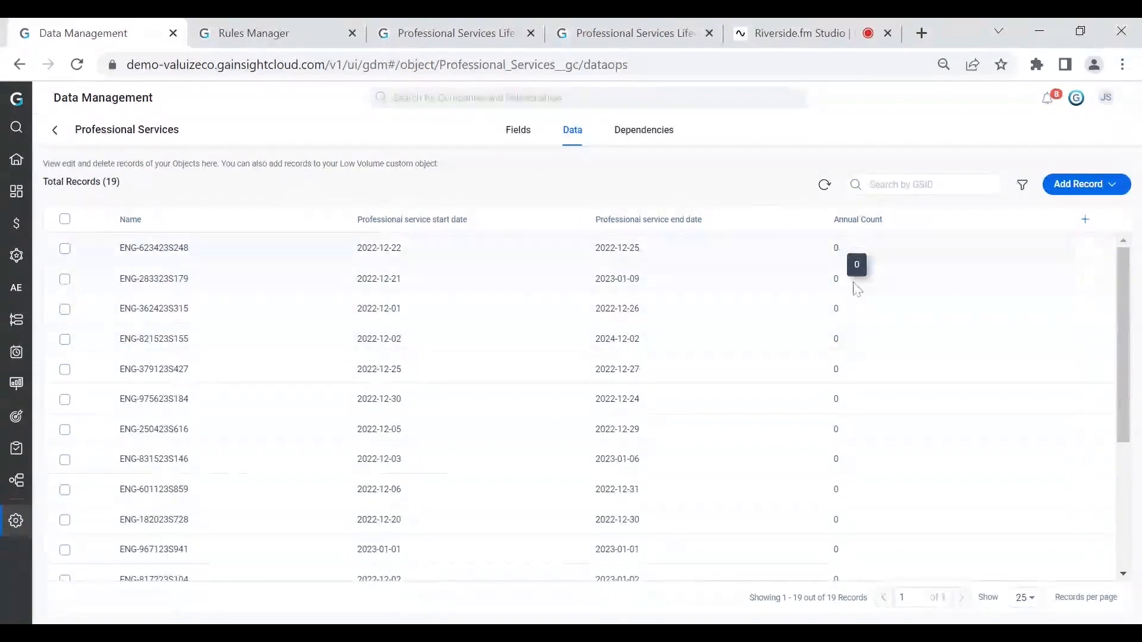
click(460, 36)
click(629, 42)
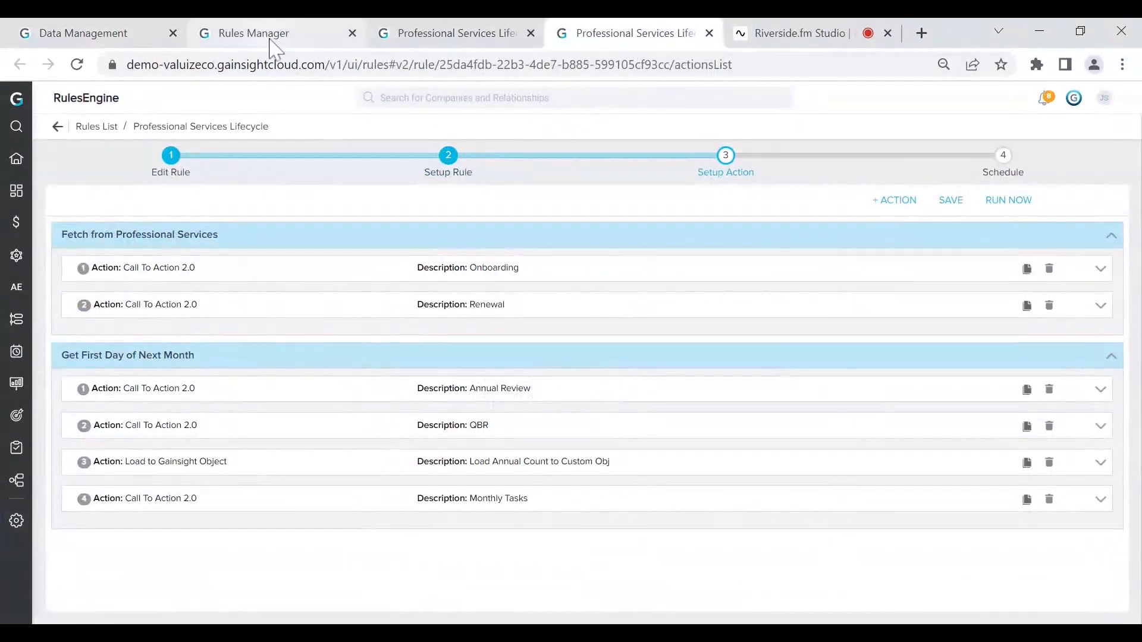
click(102, 37)
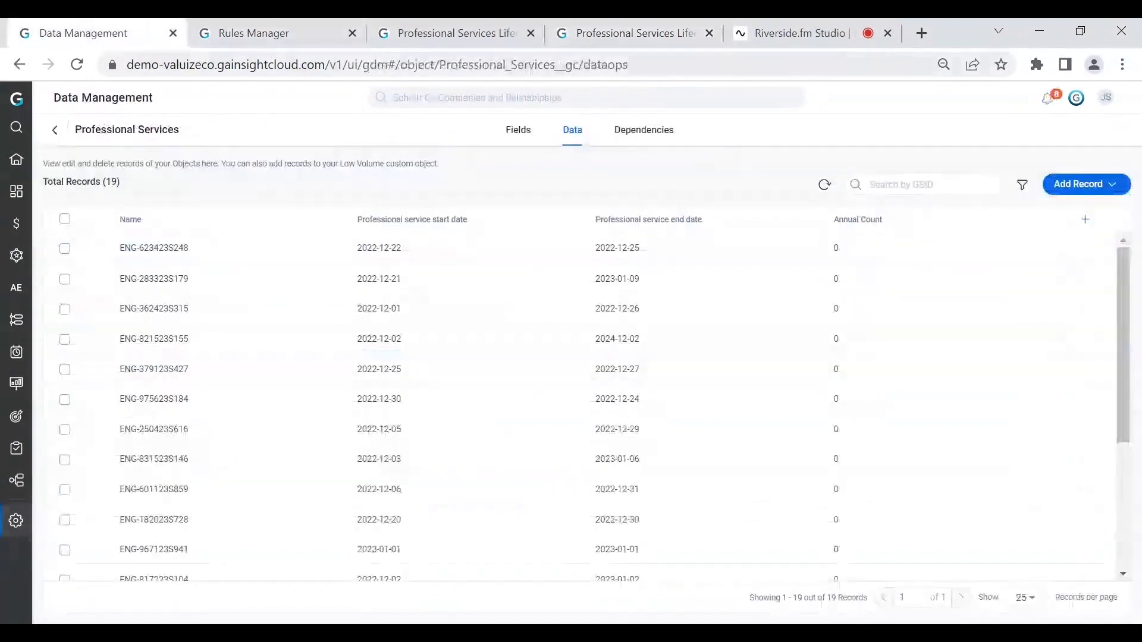
click(649, 34)
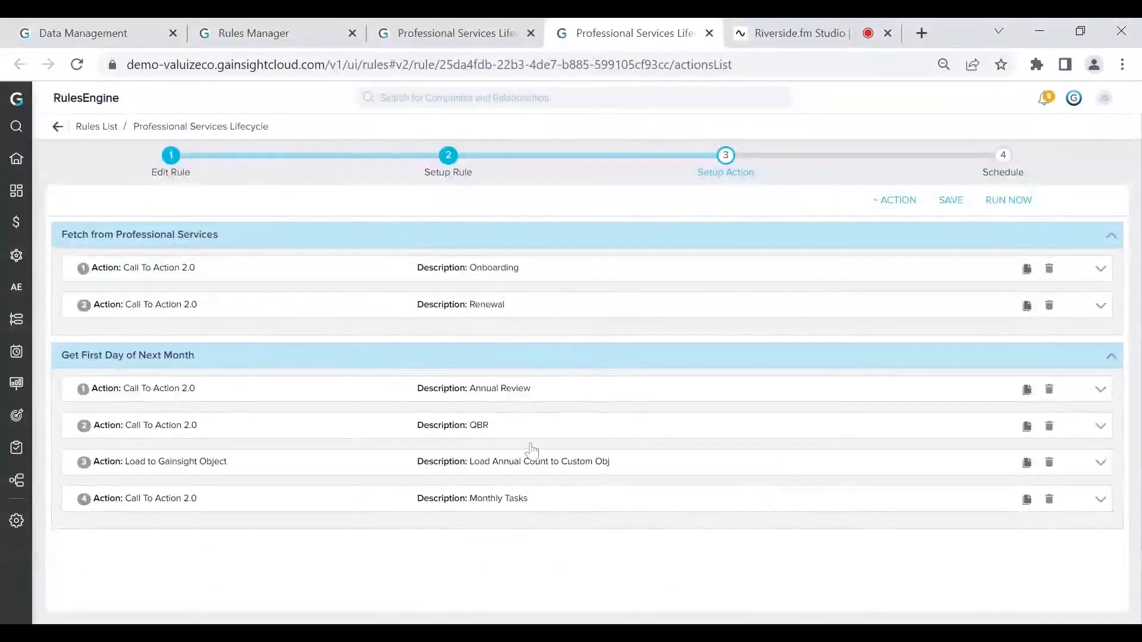
Reopen the Load Annual Count to Custom Obj action, recheck its Annual Count Modifier mapping and identifiers, and collapse it.
click(543, 472)
scroll(581, 472, down, 3)
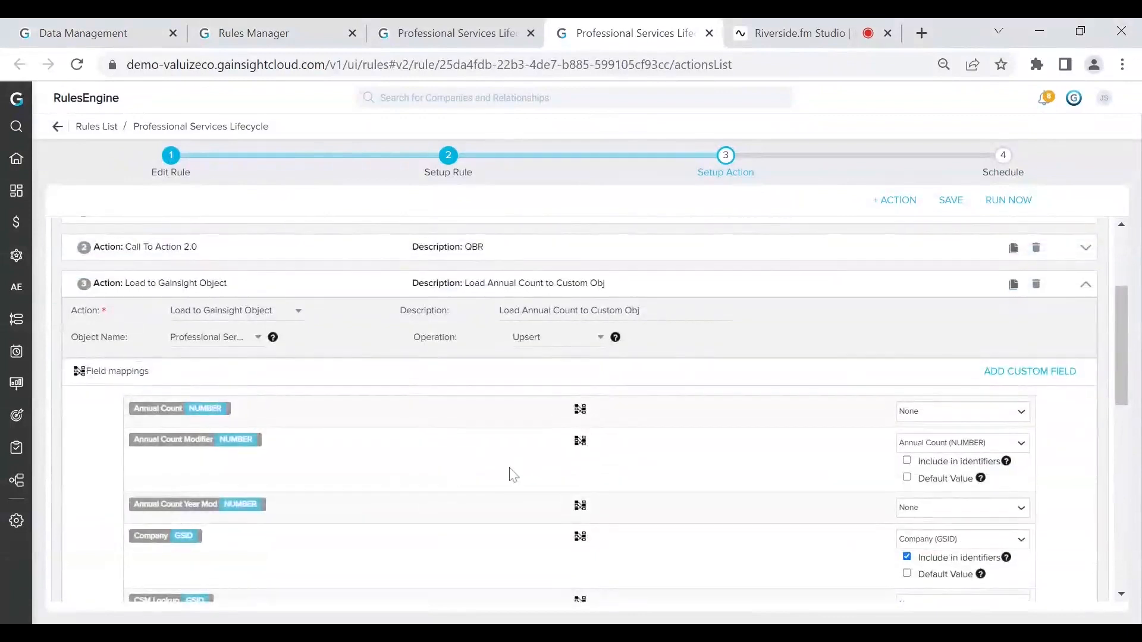
scroll(513, 474, down, 3)
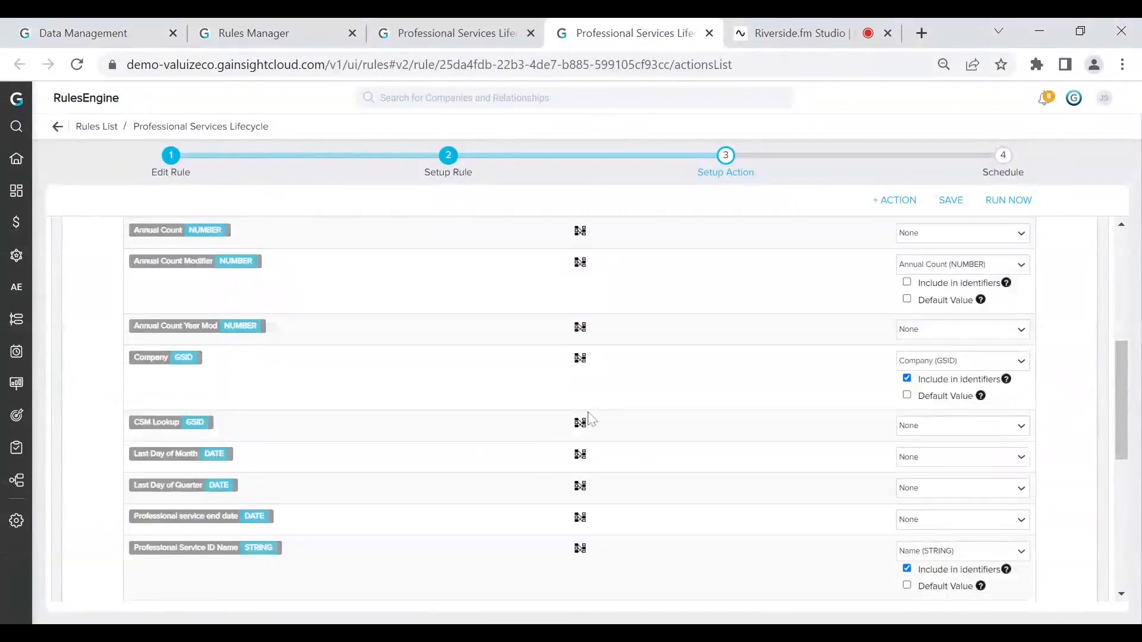
scroll(599, 413, up, 2)
scroll(640, 291, up, 2)
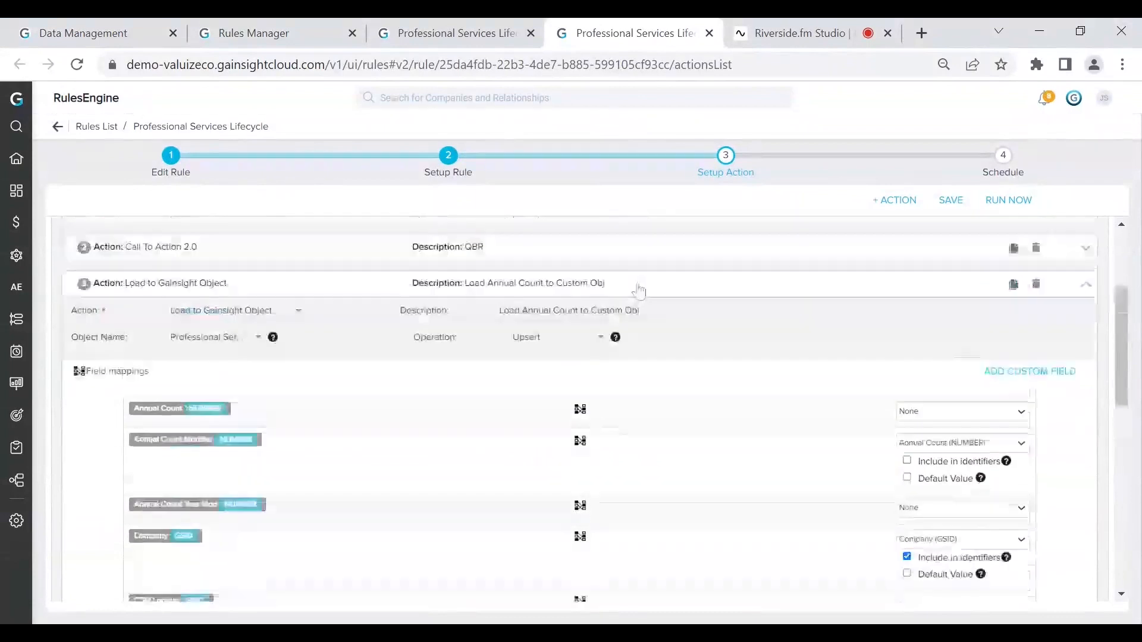
click(638, 288)
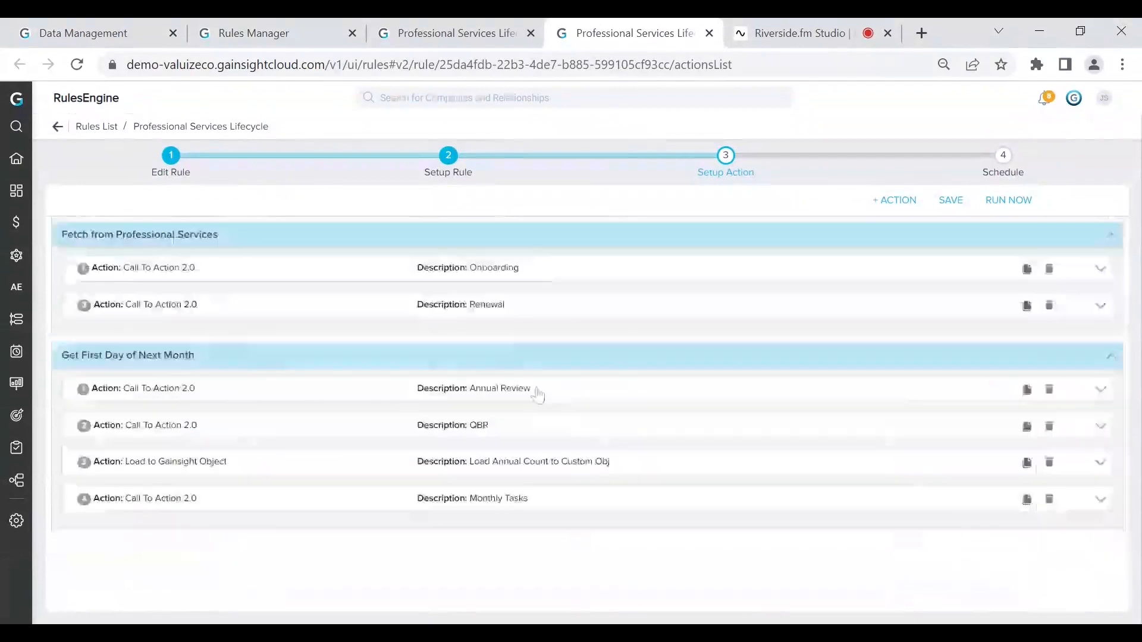